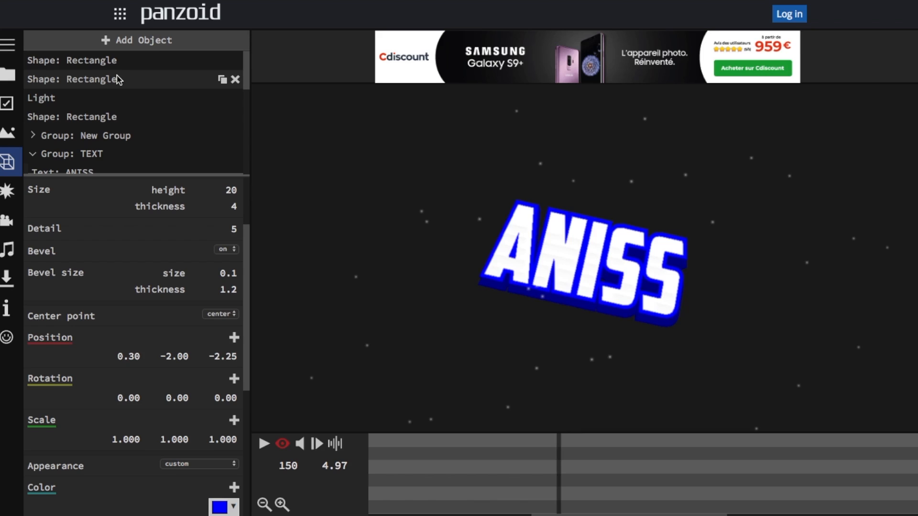
Look through the project templates, the basic video settings, the available scenes and the object list.
left_click(7, 77)
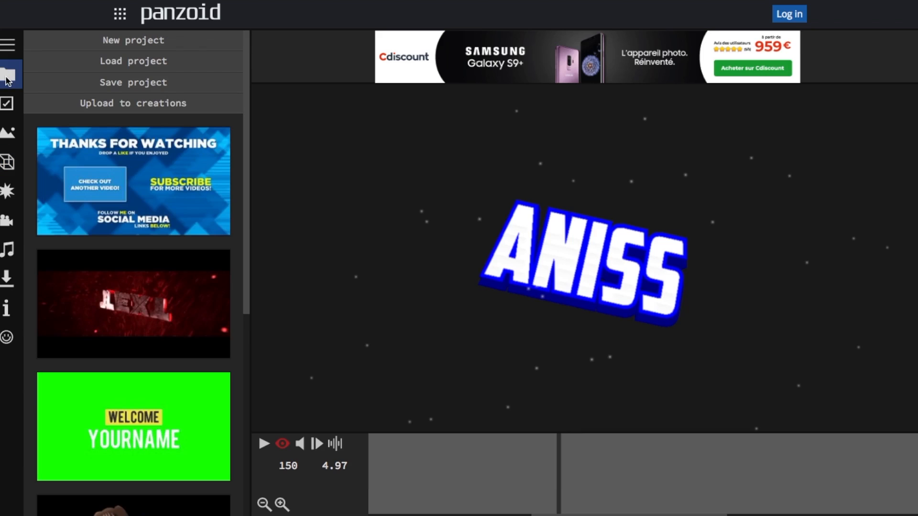
scroll(145, 330, "down", 5)
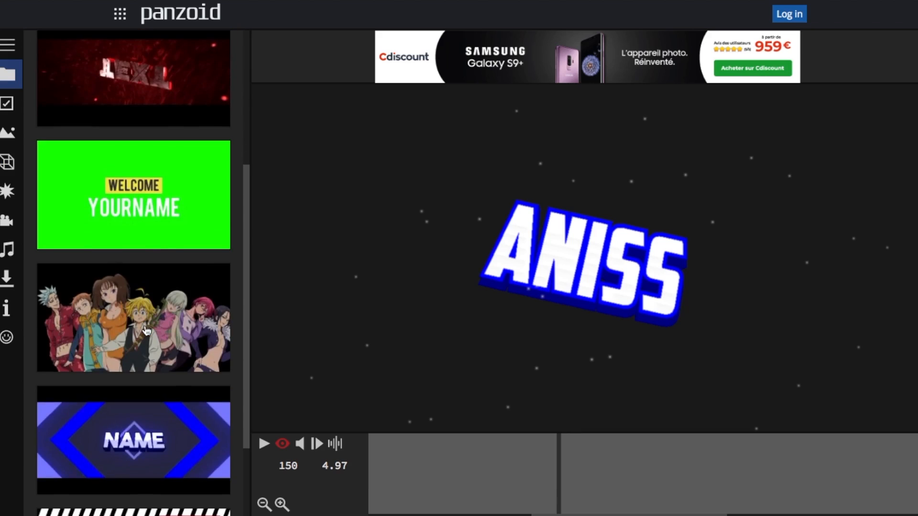
scroll(146, 331, "down", 2)
scroll(163, 310, "up", 7)
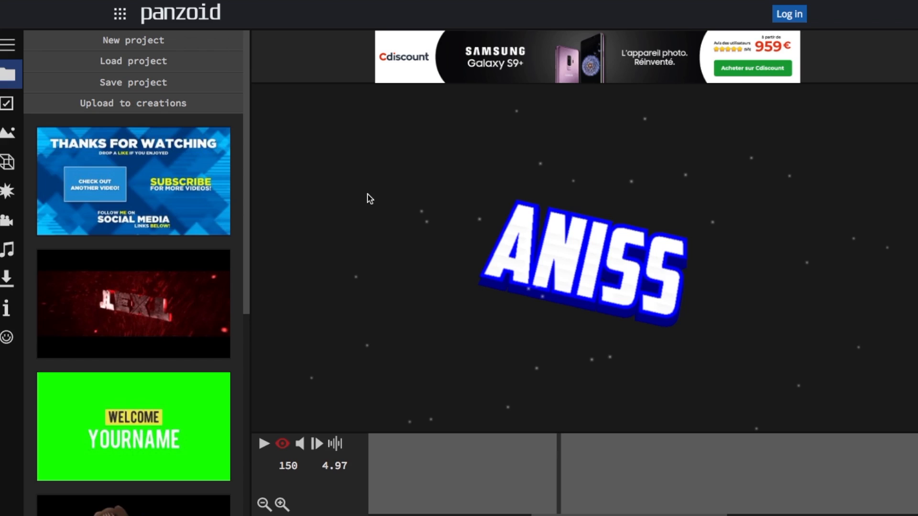
left_click(8, 103)
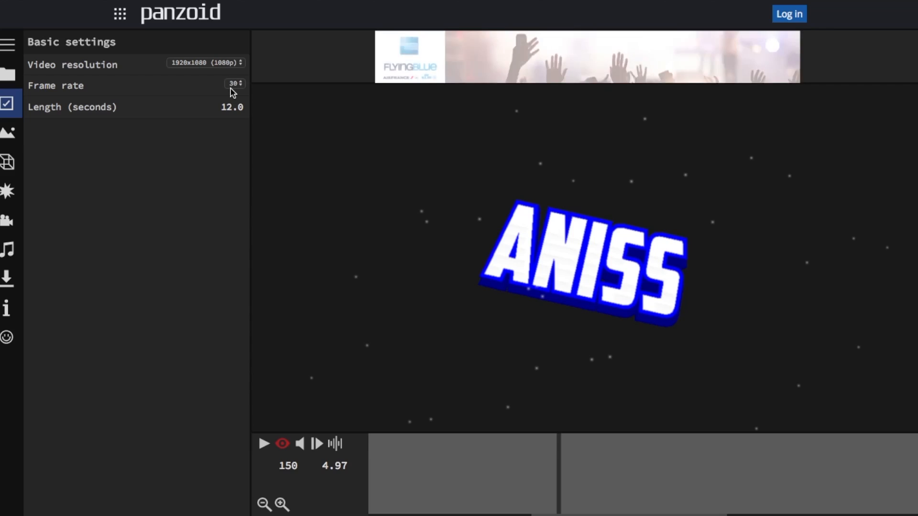
left_click(7, 133)
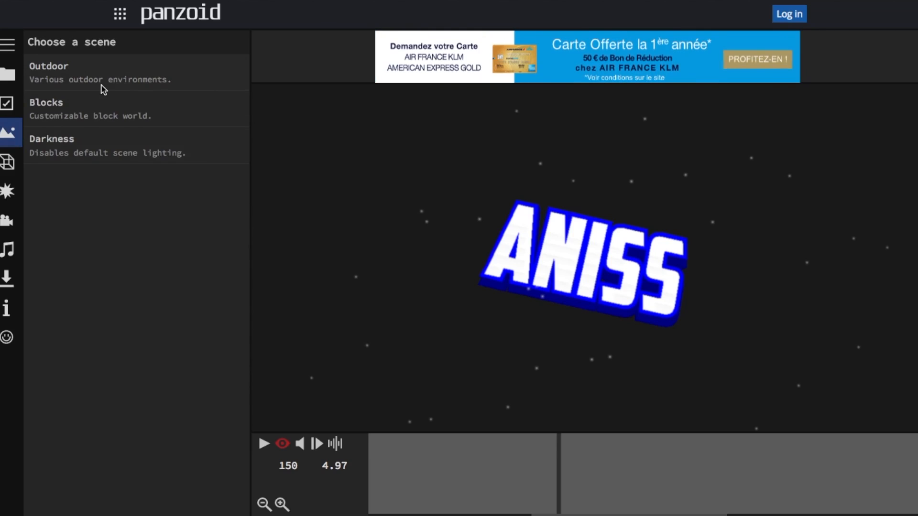
left_click(7, 164)
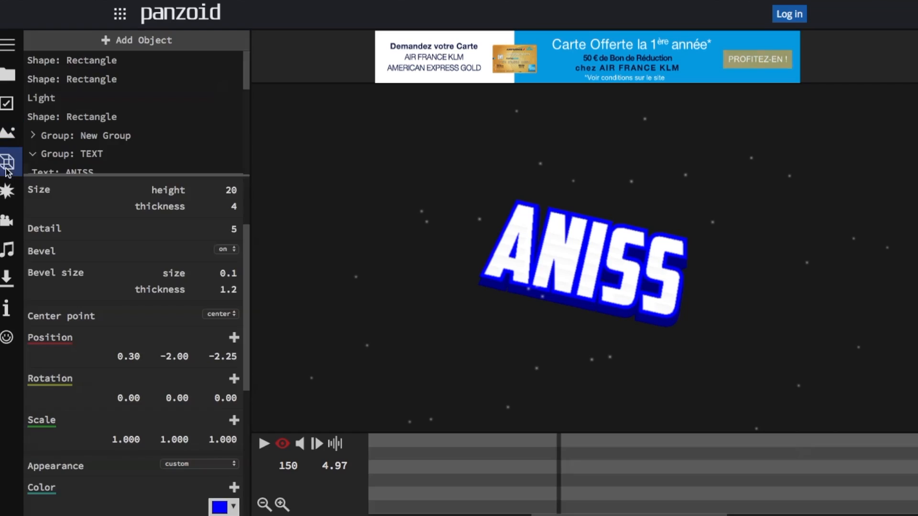
Examine both Shutter effects, the Gaussian Blur effect, the camera animation settings and the audio track settings.
left_click(7, 192)
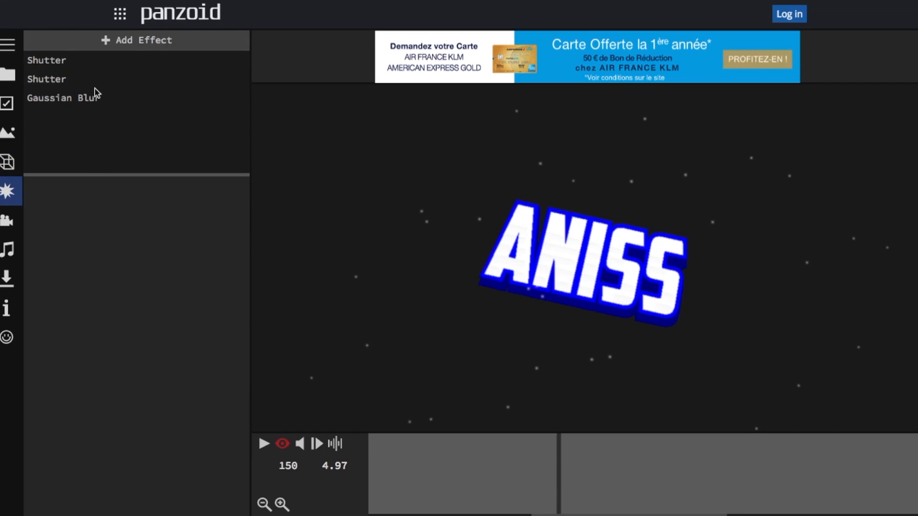
left_click(85, 66)
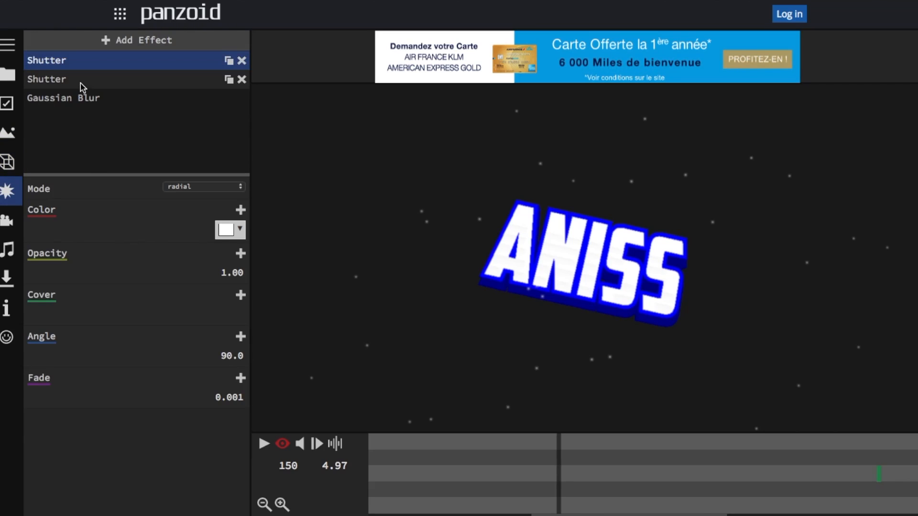
left_click(81, 86)
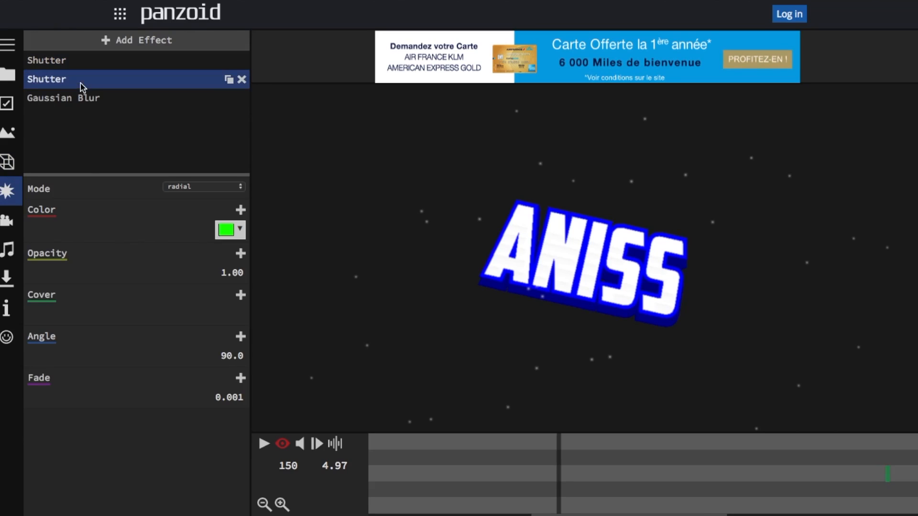
left_click(74, 106)
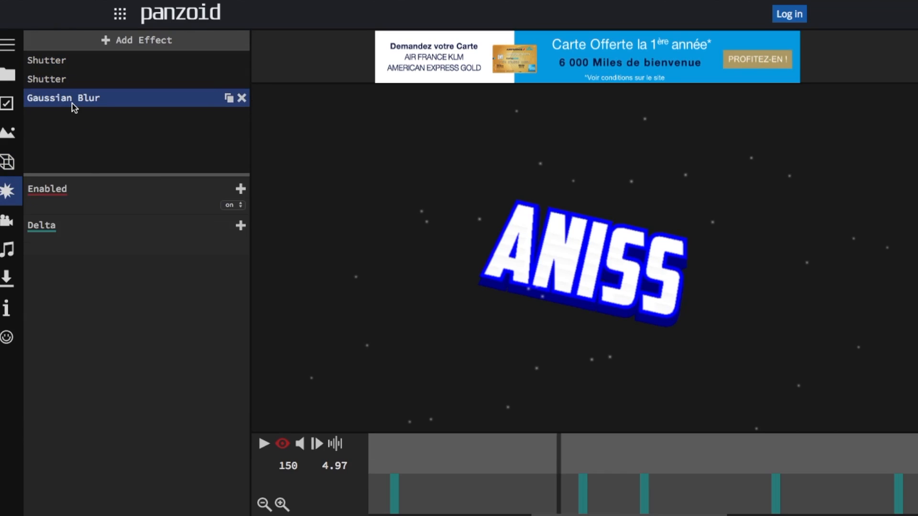
left_click(7, 223)
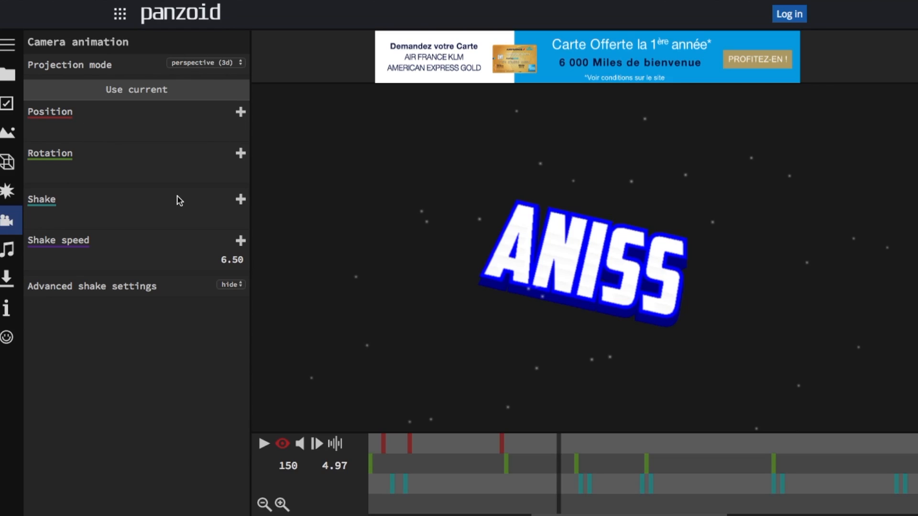
left_click(14, 259)
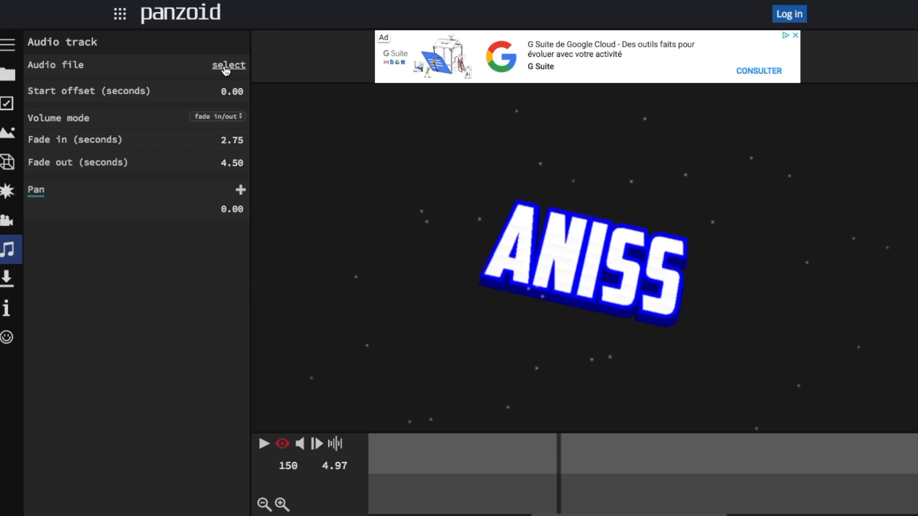
Set the video download mode to good quality and keep the format as .mkv (vp8/opus).
left_click(7, 280)
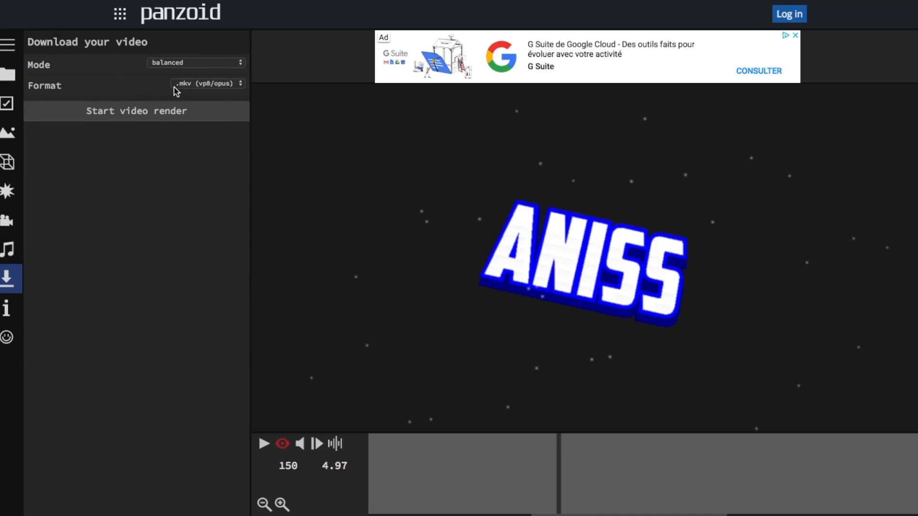
left_click(176, 64)
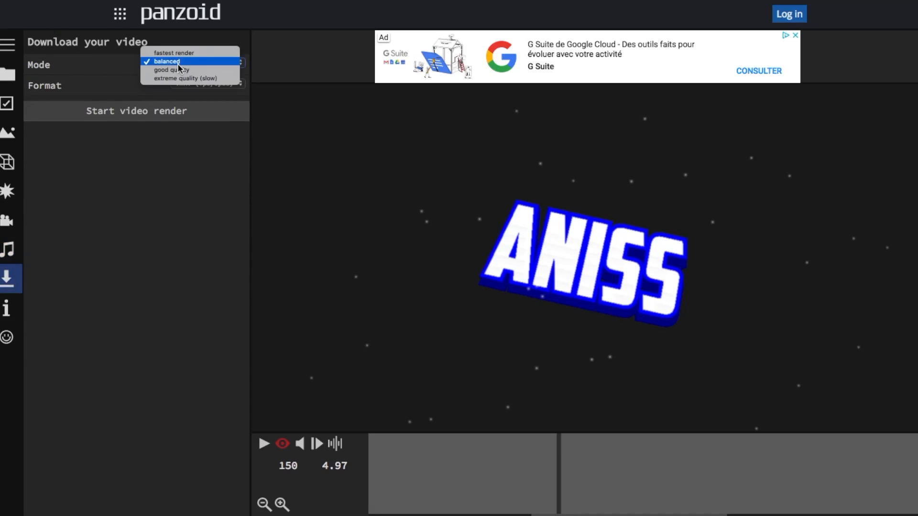
left_click(178, 75)
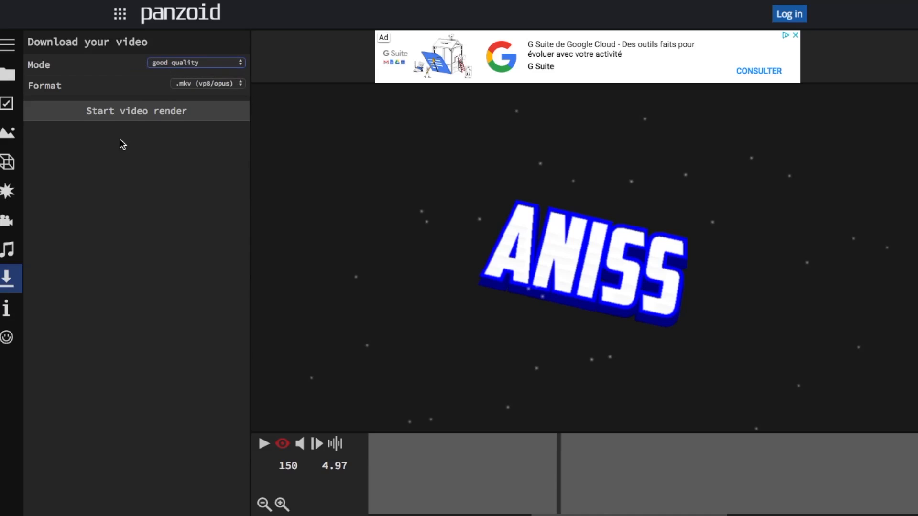
left_click(208, 87)
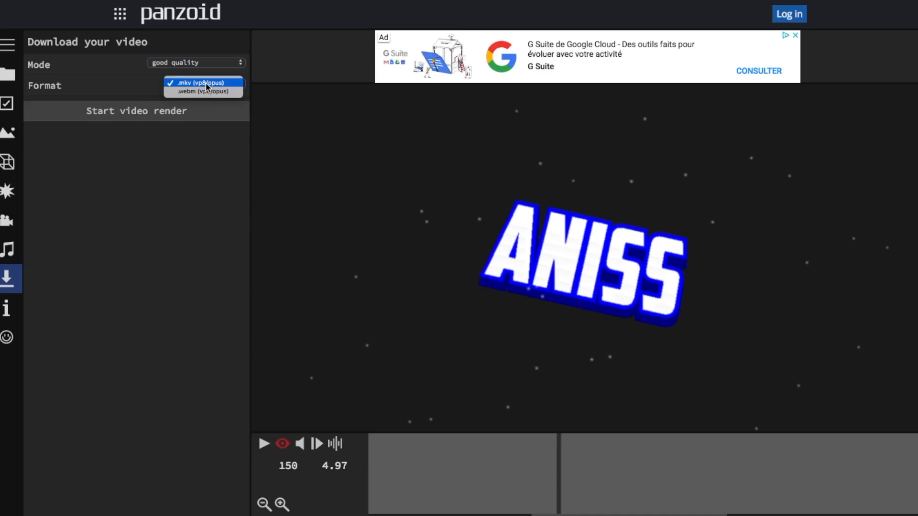
left_click(191, 83)
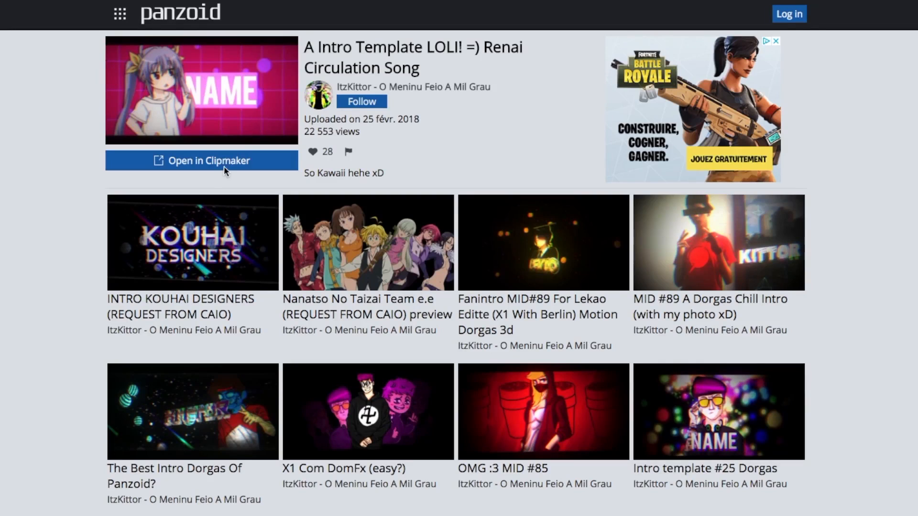
Open the template "A Intro Template LOLI! =) Renai Circulation Song" in Clipmaker and switch the preview to the camera view.
left_click(221, 160)
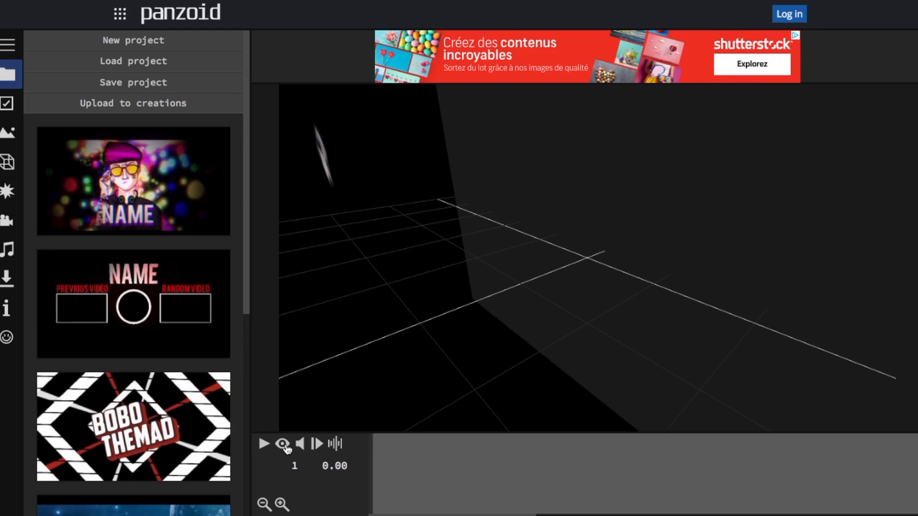
left_click(283, 444)
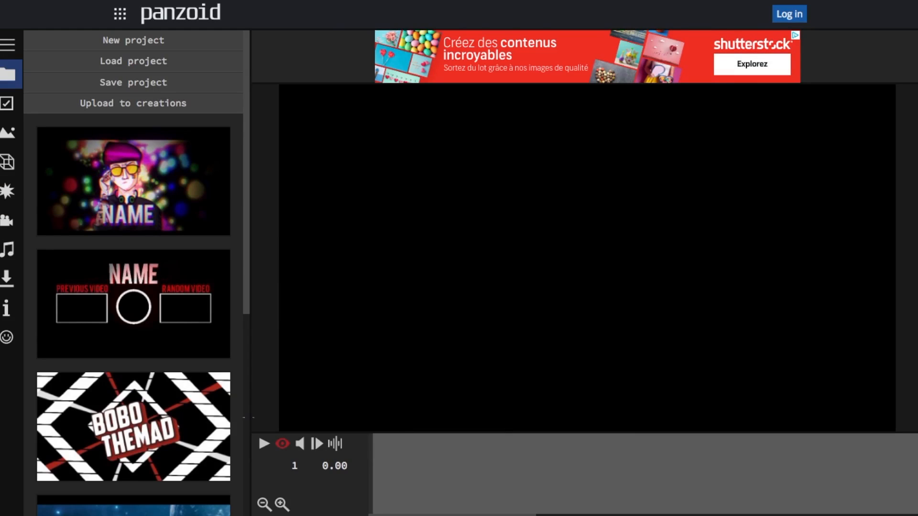
Preview the opening of the intro at several points along the timeline, up to frame 102.
left_click(507, 454)
left_click(682, 461)
left_click(771, 462)
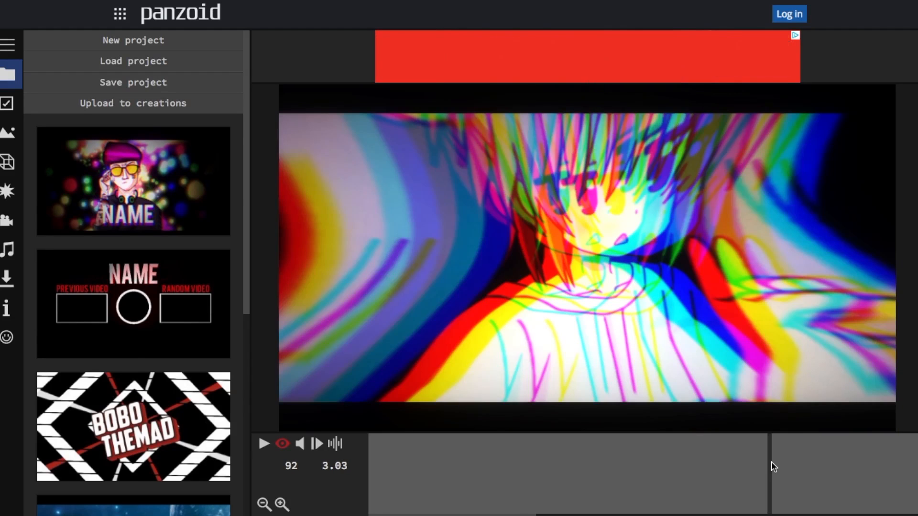
left_click(815, 468)
left_click_drag(479, 515, 549, 515)
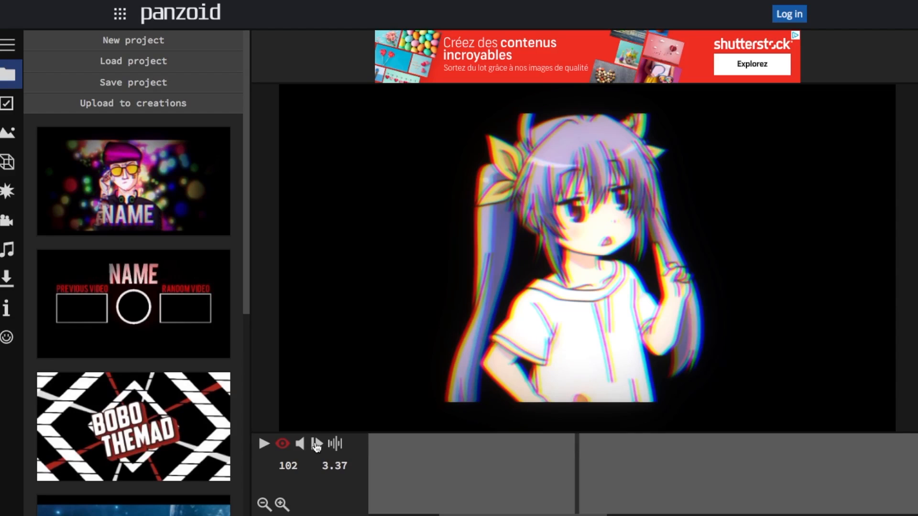
left_click(340, 445)
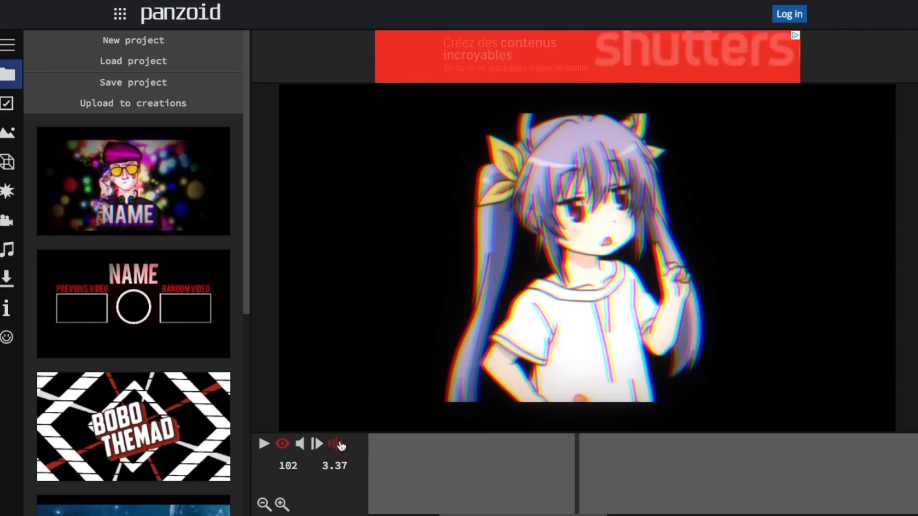
left_click(340, 444)
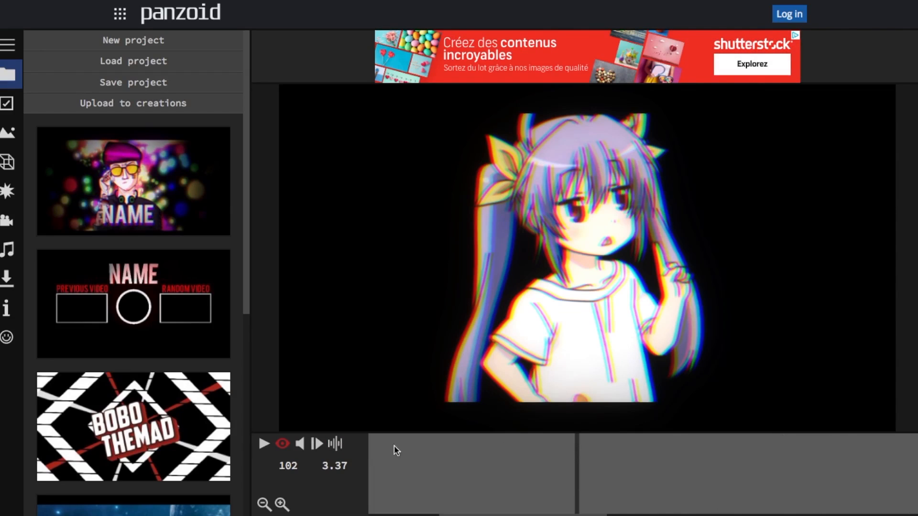
Advance the playhead through the intro to frame 226, where the avatar and the name text are both in view.
left_click(679, 483)
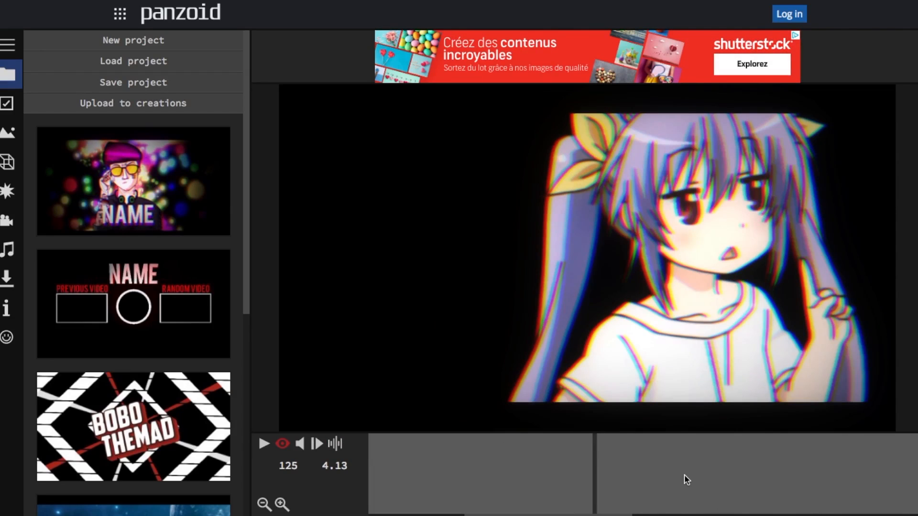
left_click(684, 475)
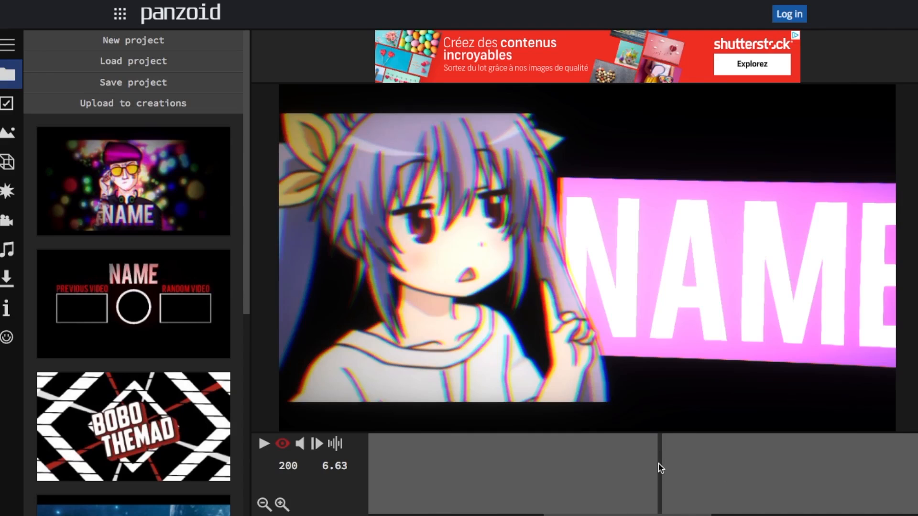
left_click(659, 467)
left_click(749, 467)
left_click_drag(648, 515, 678, 514)
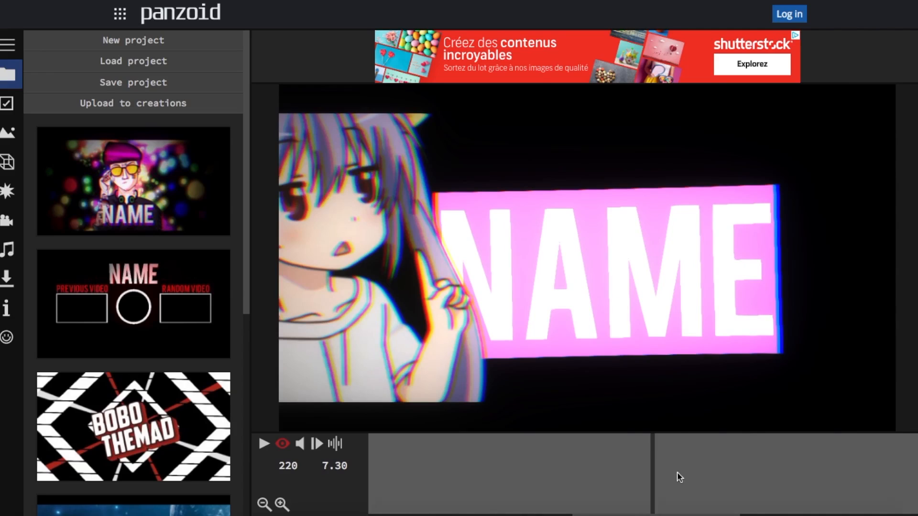
left_click(678, 474)
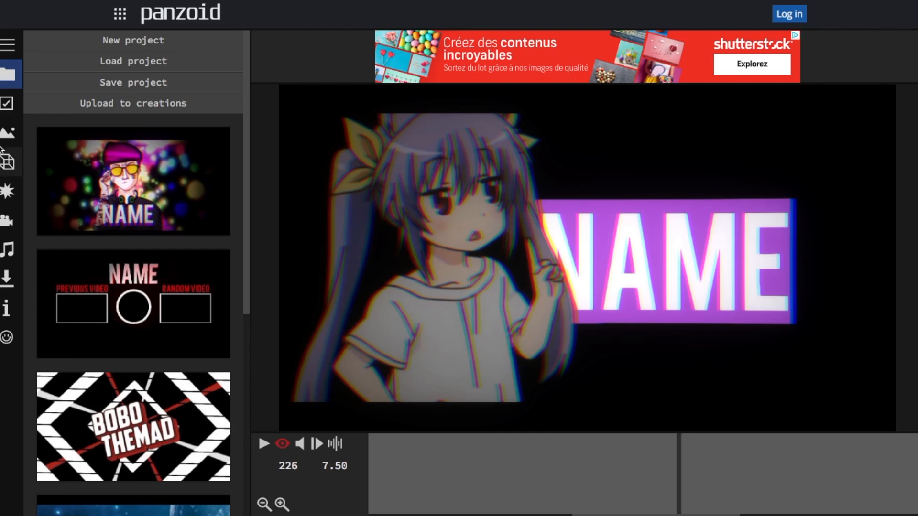
Replace the placeholder 3D text in the name group with the intro owner's name plus an extra S.
left_click(7, 162)
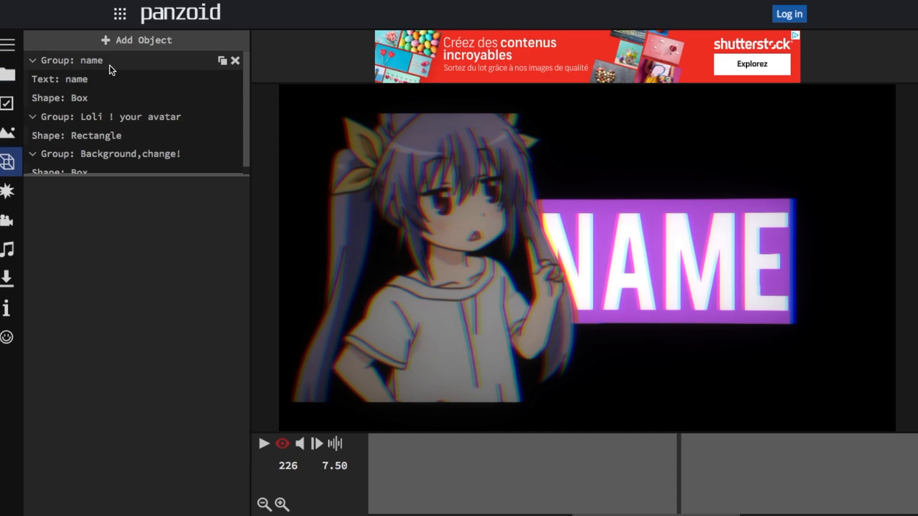
left_click(32, 62)
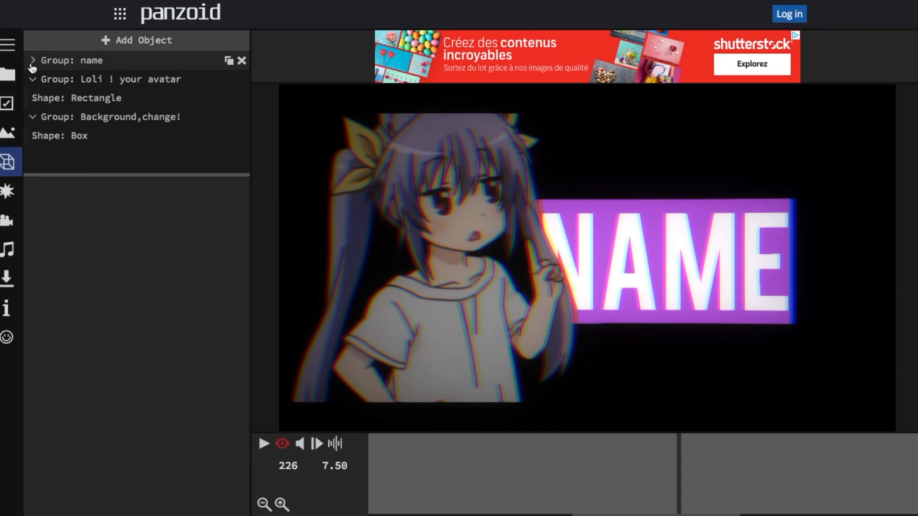
left_click(31, 65)
left_click(67, 79)
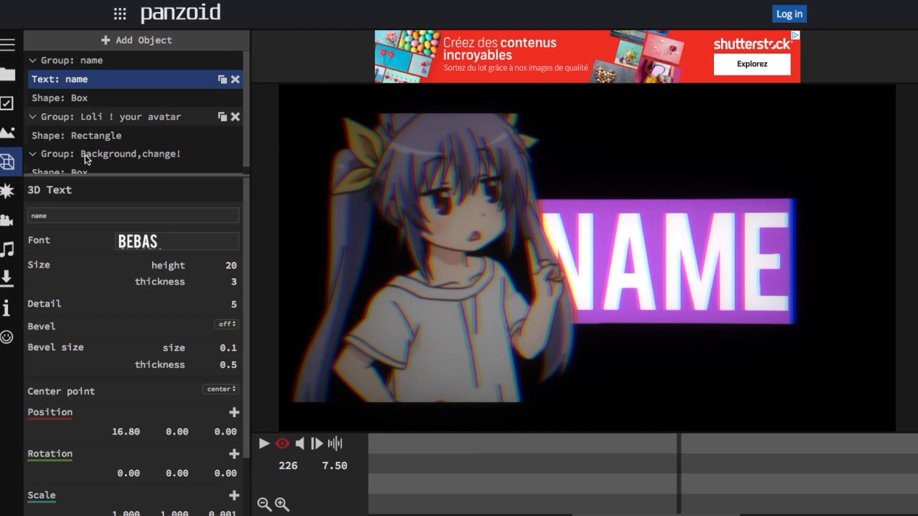
left_click_drag(64, 214, 30, 213)
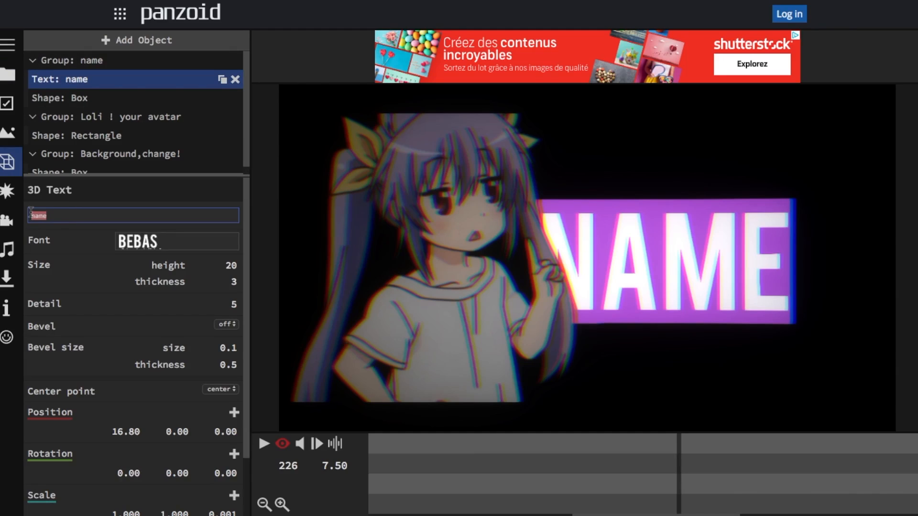
type("ANISS")
key("Return")
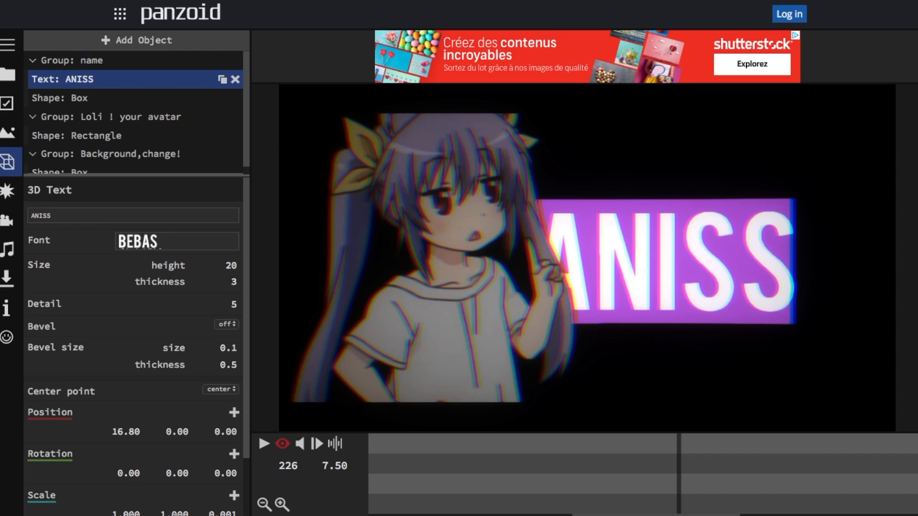
left_click(65, 215)
type("S")
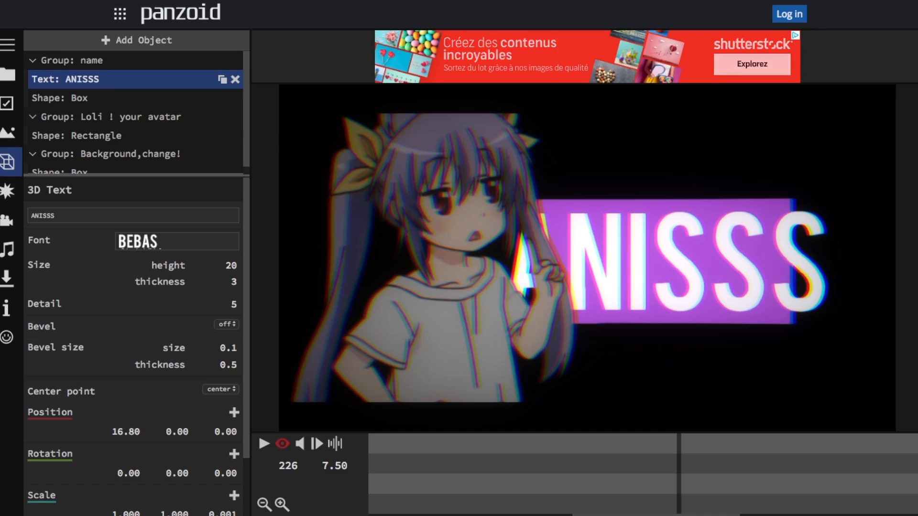
Duplicate the avatar group and place the copy directly below the original in the object list, with both groups collapsed.
left_click(141, 98)
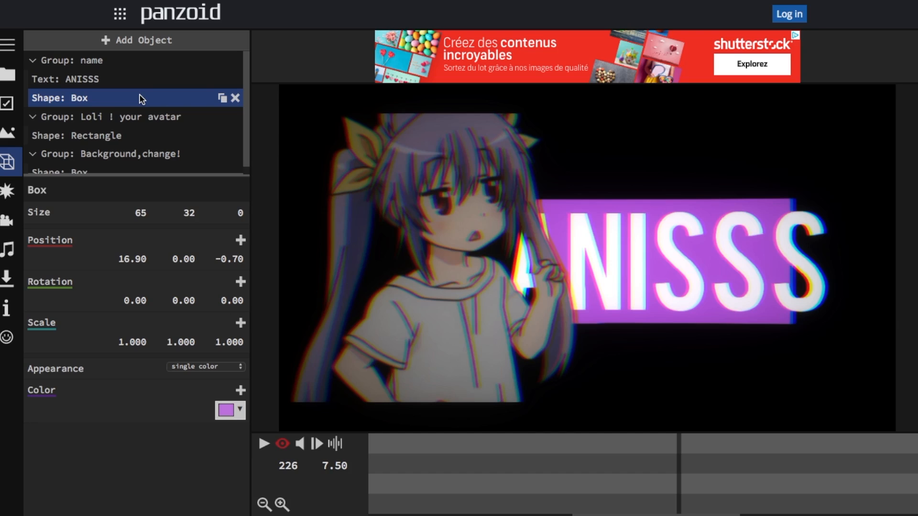
left_click(118, 139)
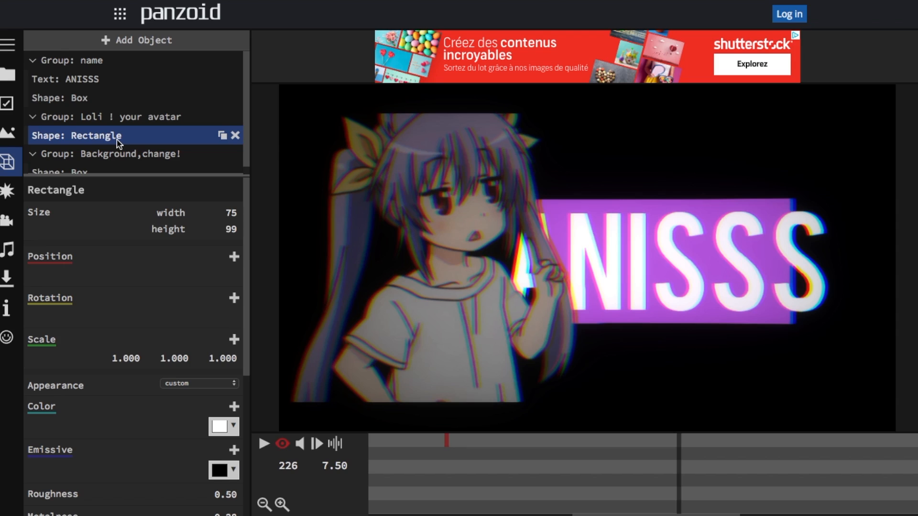
scroll(118, 143, "down", 1)
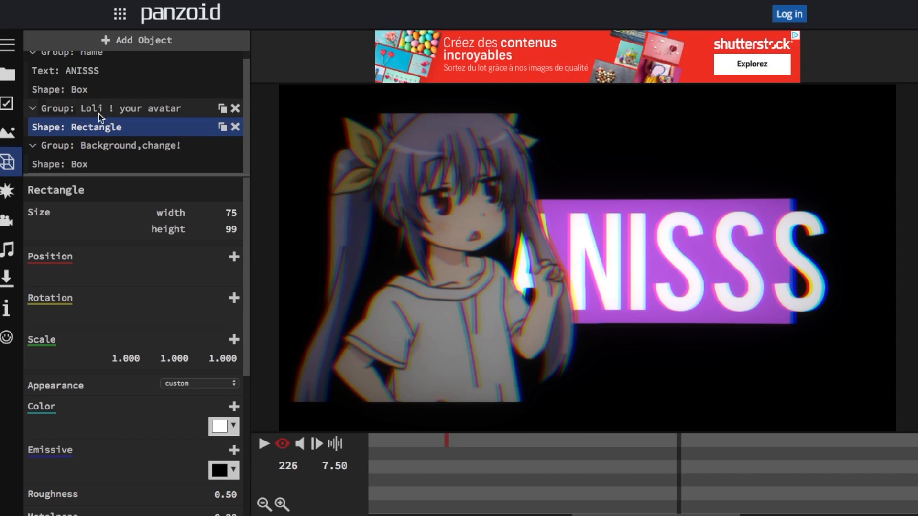
left_click(32, 109)
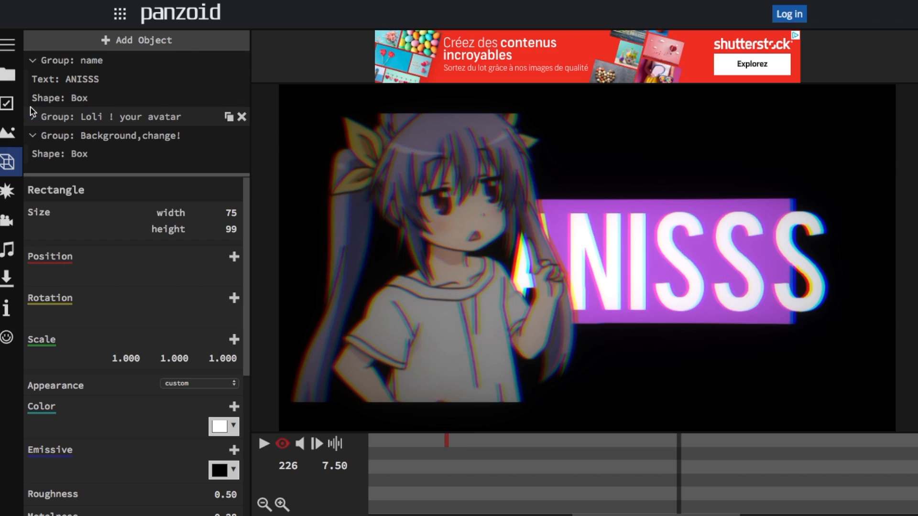
left_click(78, 117)
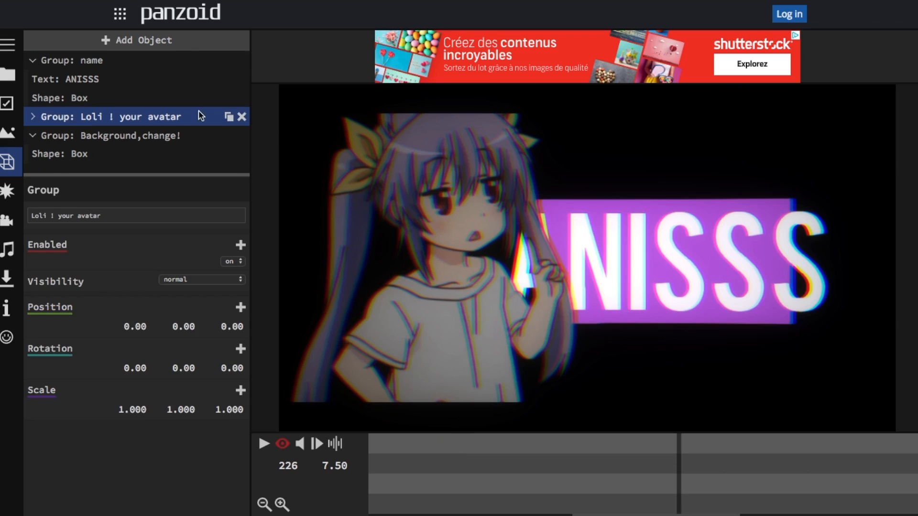
left_click(229, 117)
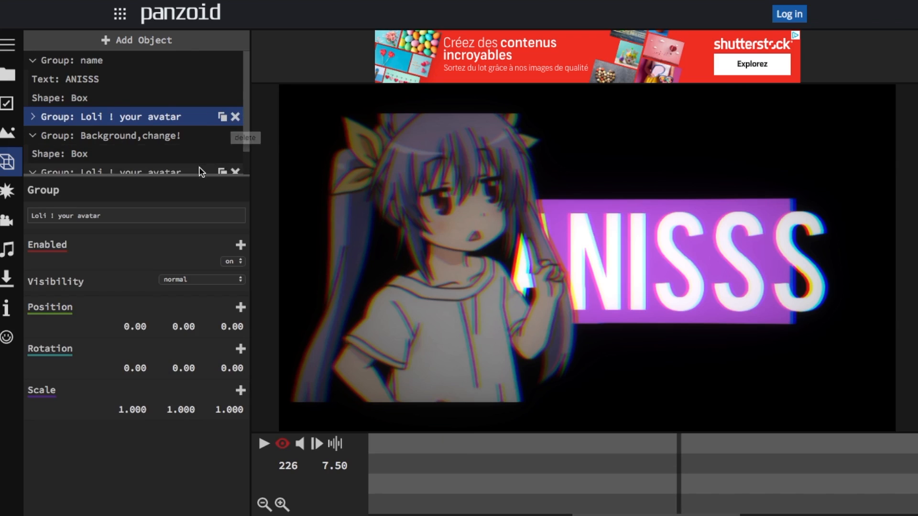
scroll(86, 155, "down", 1)
left_click_drag(86, 156, 86, 104)
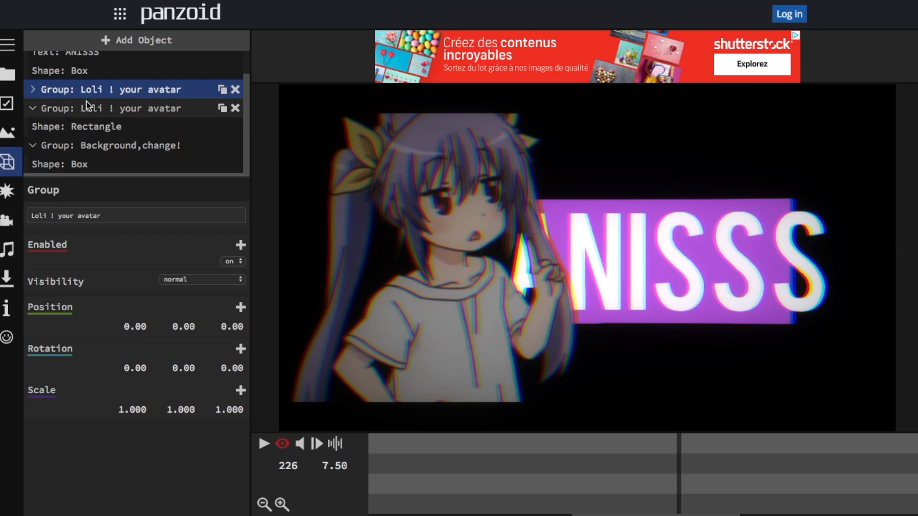
left_click(33, 108)
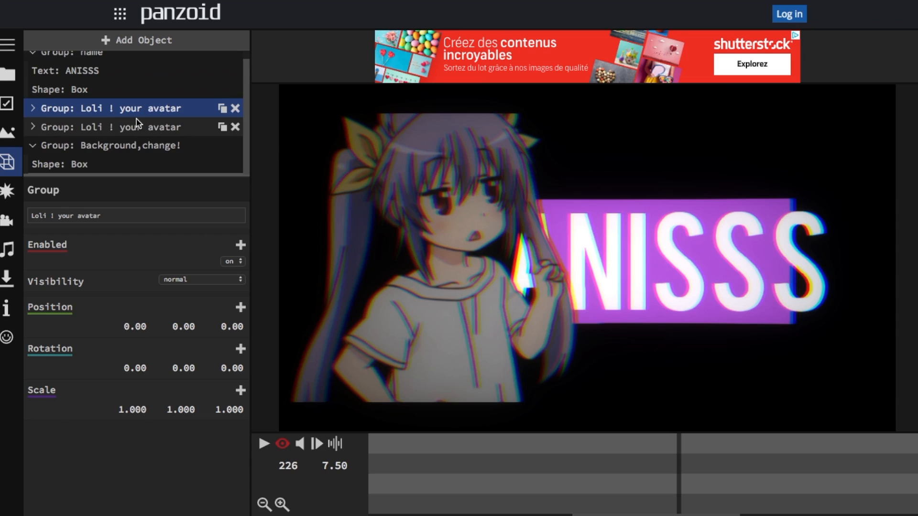
Resize the rectangle inside the second avatar group to a width of 77 and a height of 105.
left_click(70, 128)
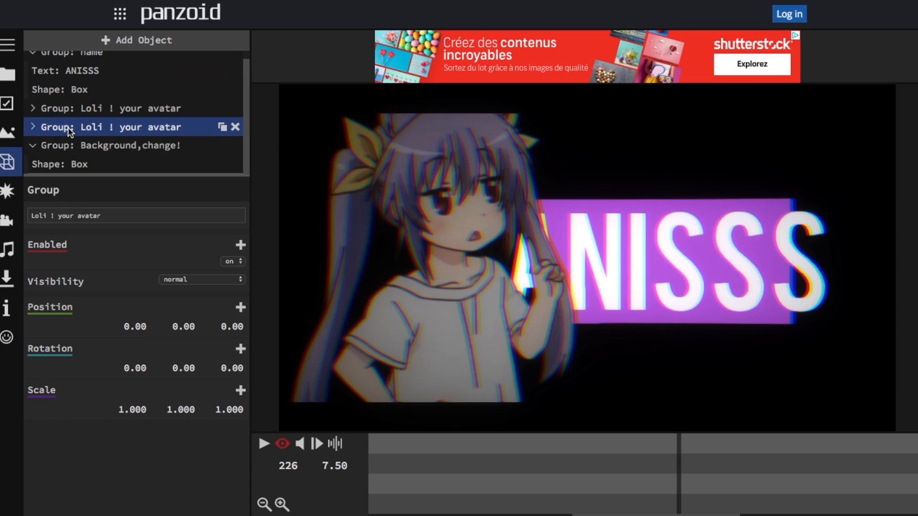
left_click(33, 128)
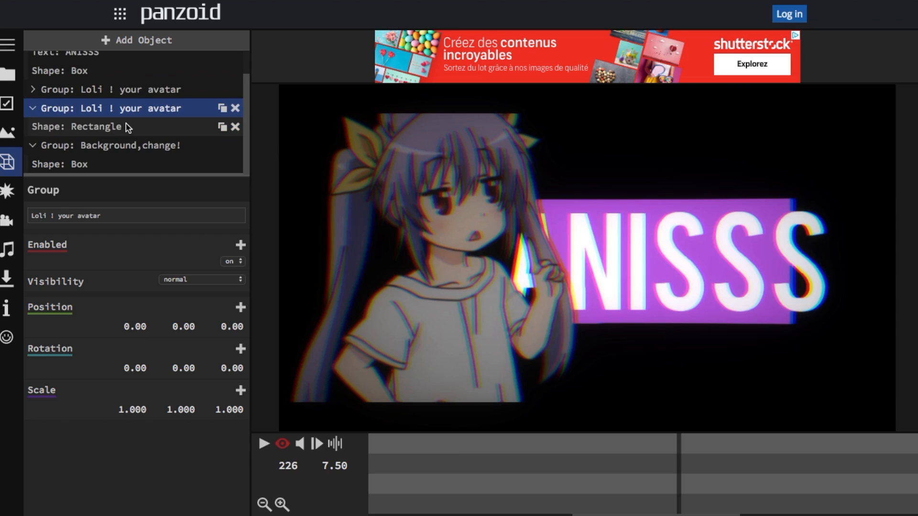
left_click(129, 126)
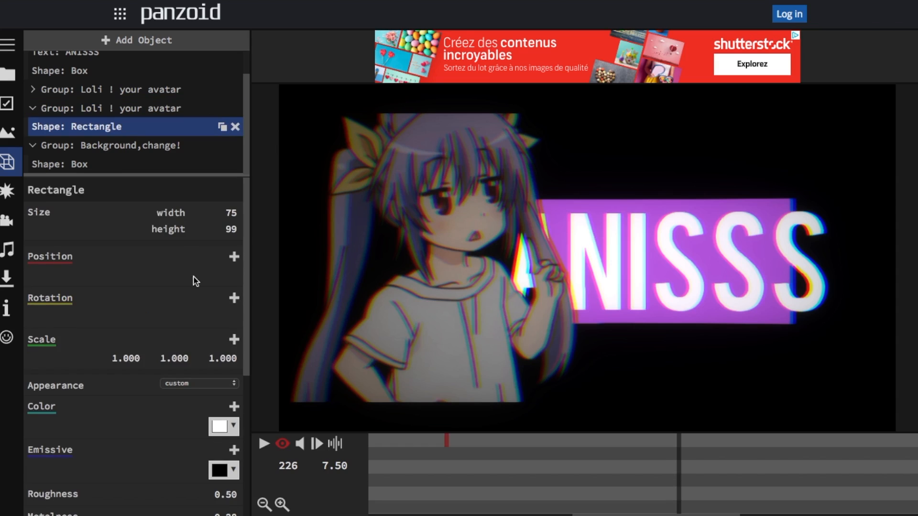
scroll(145, 372, "down", 3)
scroll(146, 373, "up", 3)
left_click_drag(232, 213, 203, 213)
left_click(173, 110)
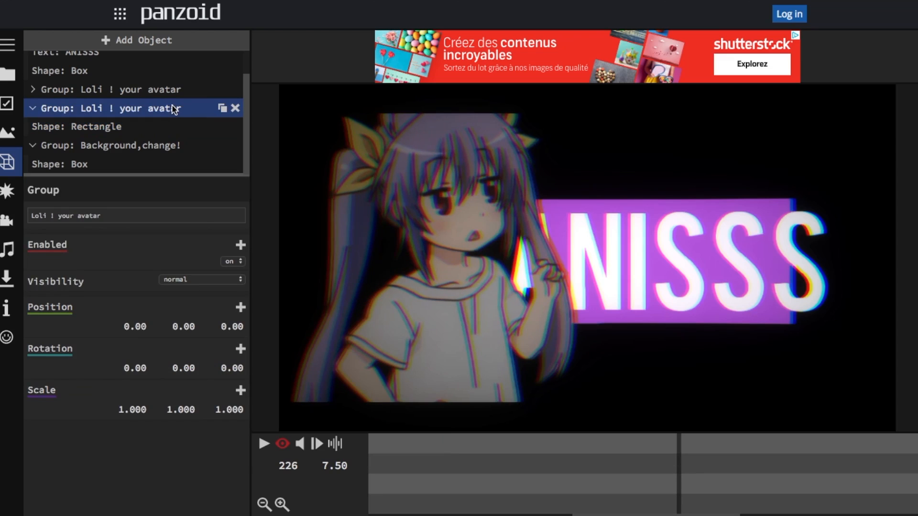
scroll(181, 111, "up", 1)
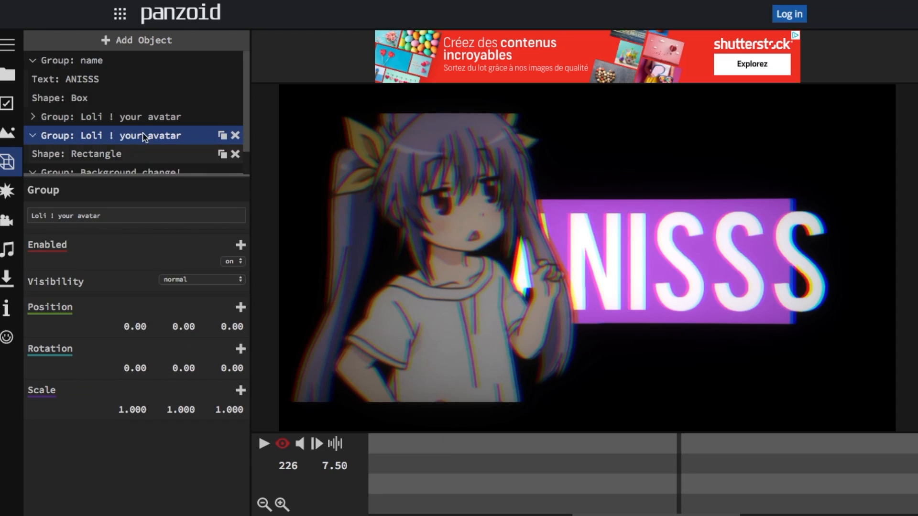
left_click(138, 154)
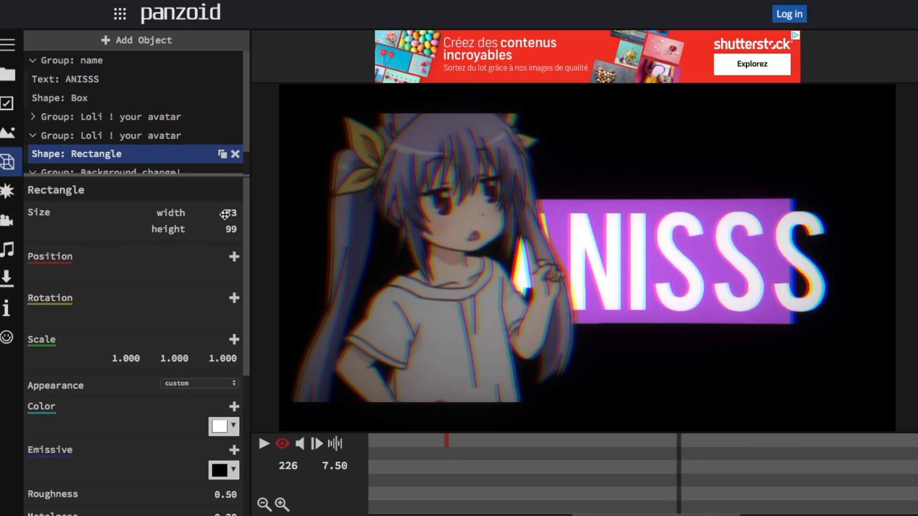
left_click_drag(231, 213, 258, 224)
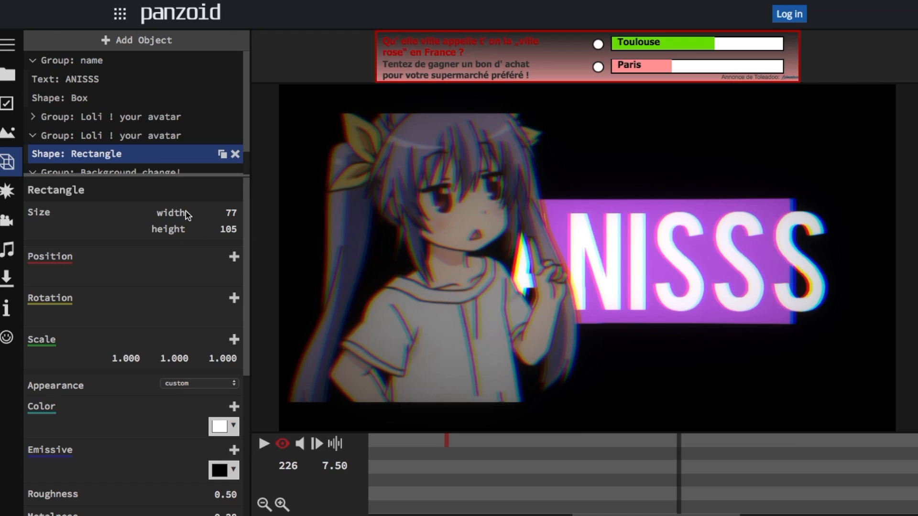
left_click(34, 138)
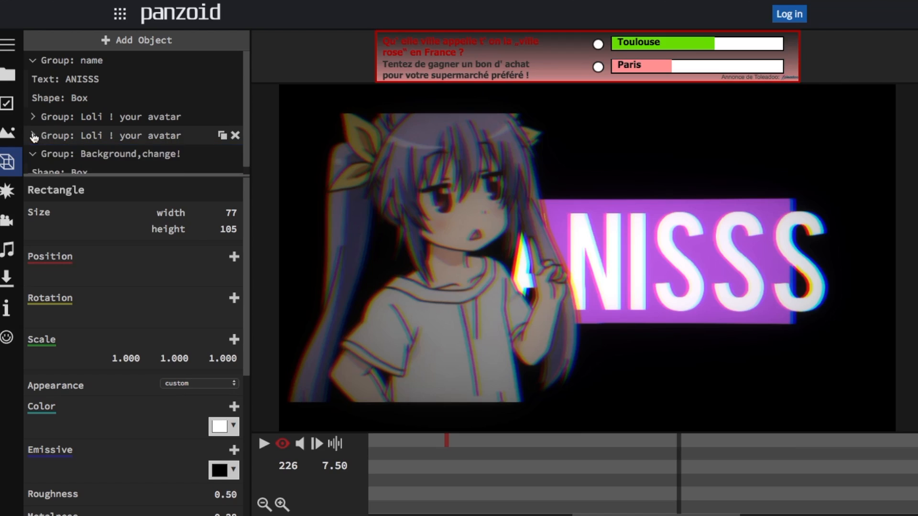
Examine the properties of the name box, both avatar groups and the second group's rectangle, including its texture and appearance settings.
left_click(72, 101)
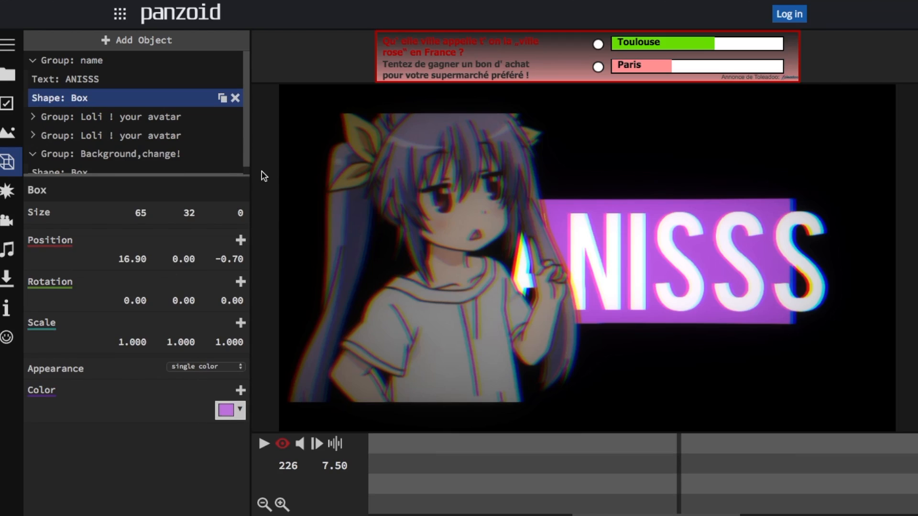
left_click(154, 117)
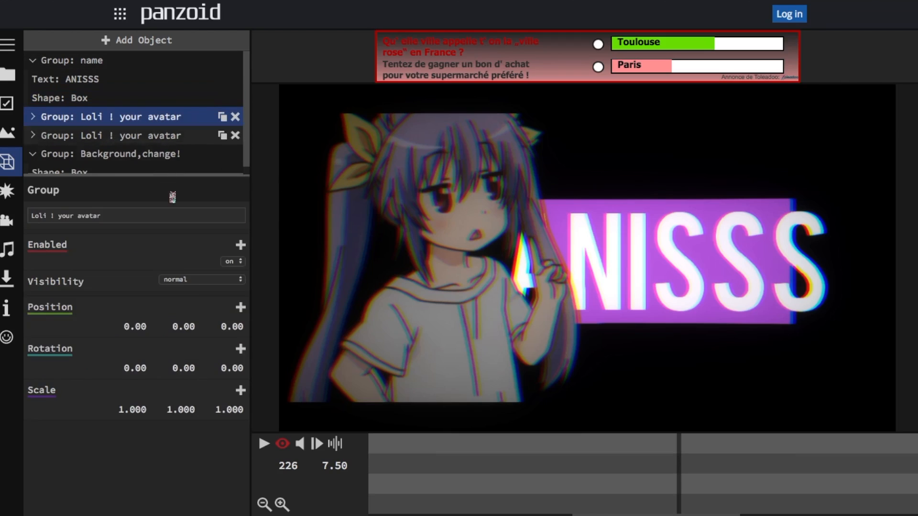
left_click(138, 136)
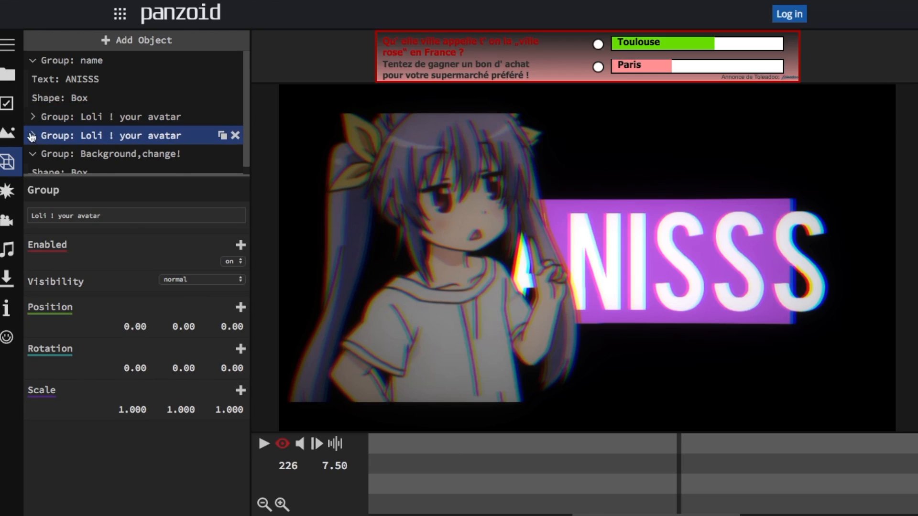
left_click(32, 136)
left_click(74, 156)
scroll(160, 301, "down", 3)
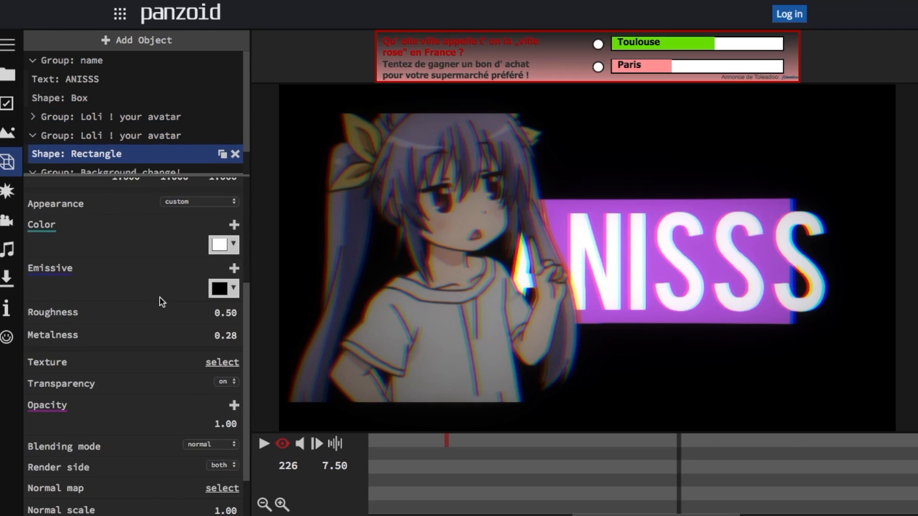
scroll(161, 301, "down", 3)
scroll(162, 301, "up", 6)
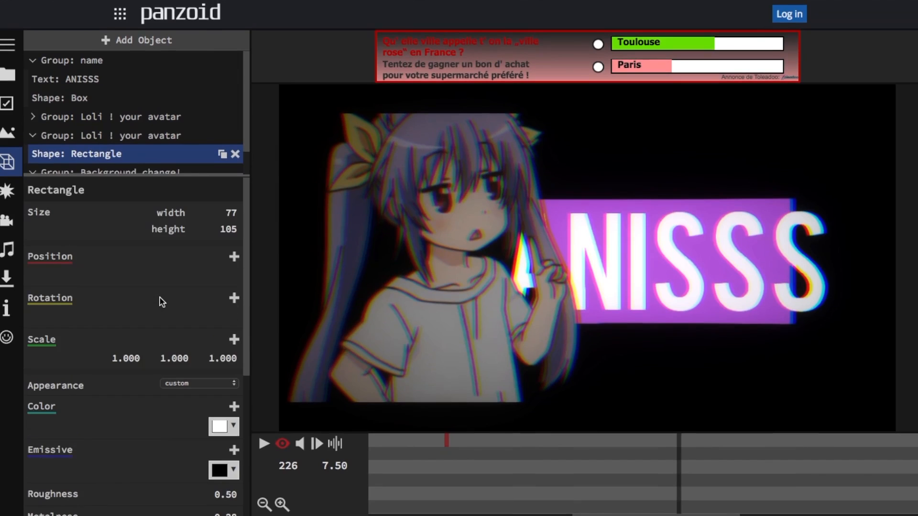
Set the colour of the box in the name group to red, #ff0000.
left_click(98, 101)
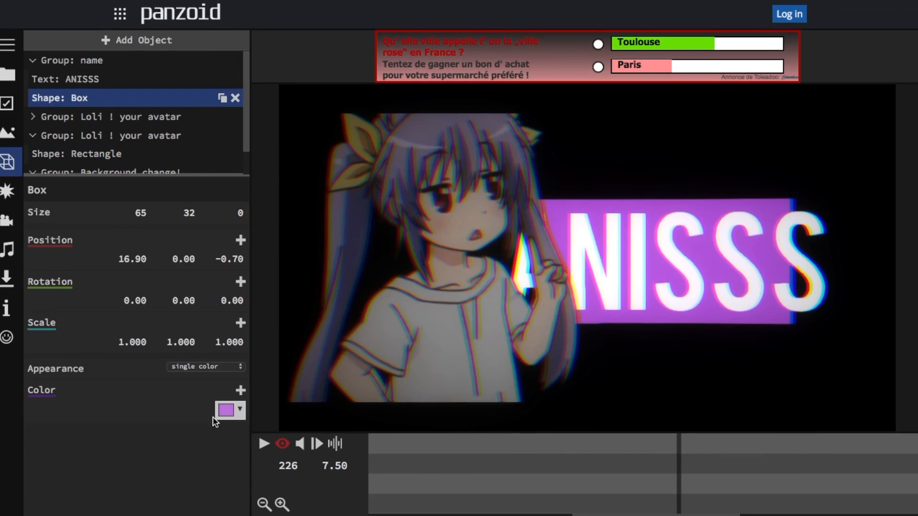
left_click(237, 416)
left_click(250, 286)
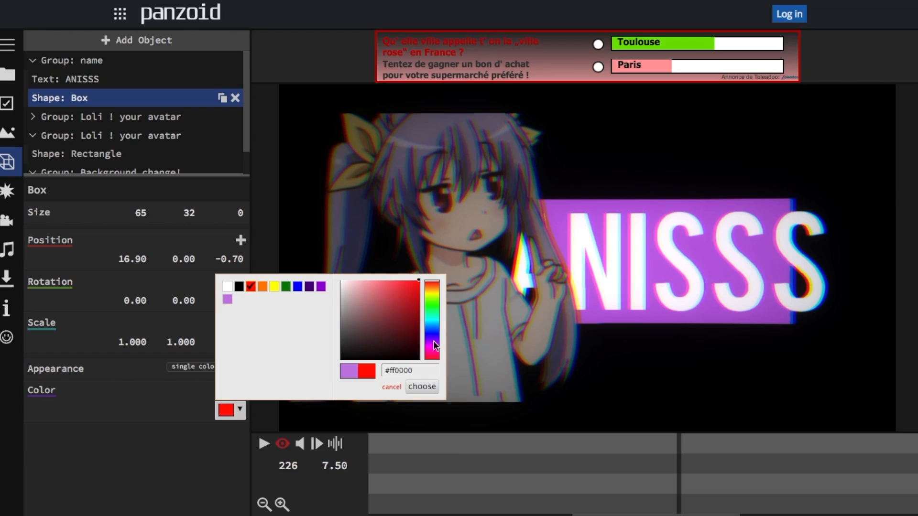
left_click(422, 386)
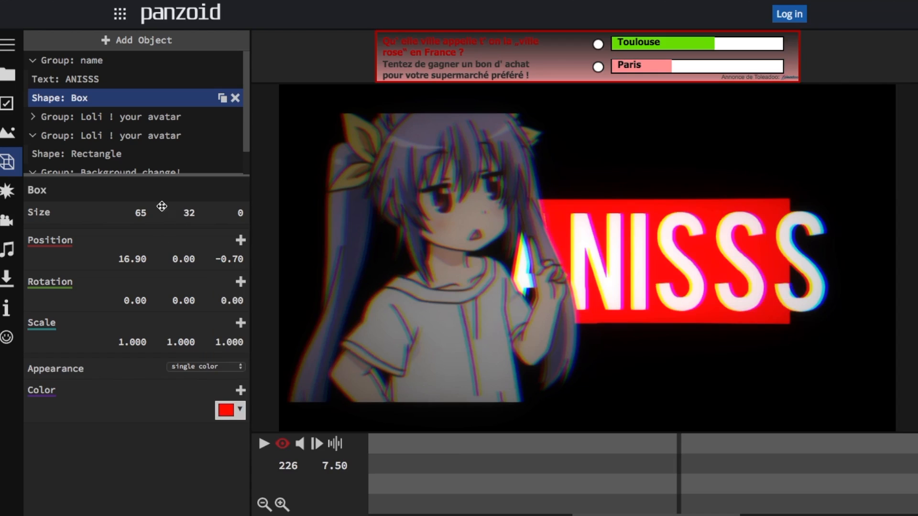
Enlarge the red box behind the name text to 86 by 36 and set its X position to 19.60.
left_click_drag(140, 212, 163, 214)
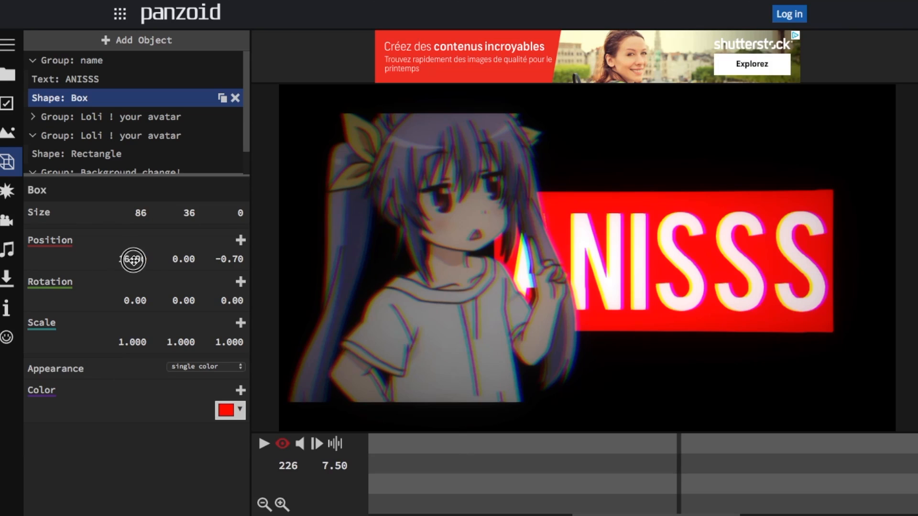
left_click_drag(133, 260, 138, 260)
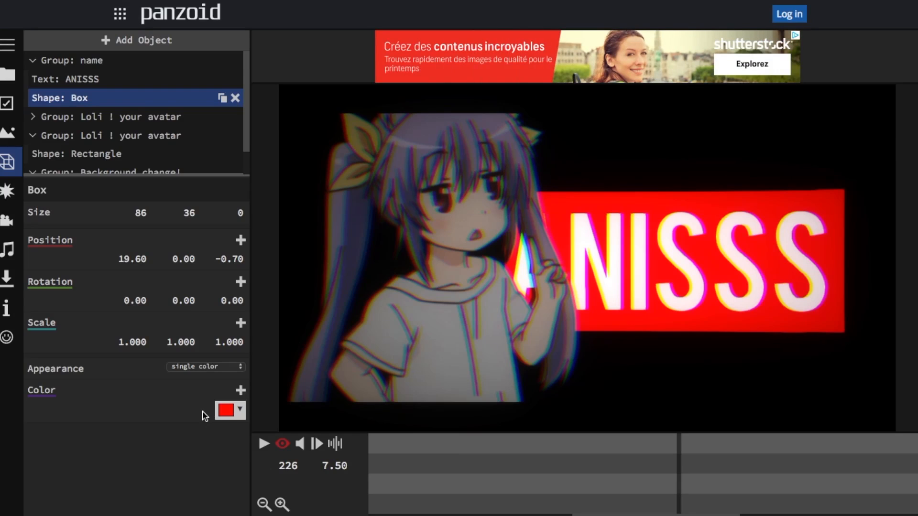
Duplicate the name group and place the collapsed copy directly below the original in the object list.
left_click(82, 79)
left_click(60, 61)
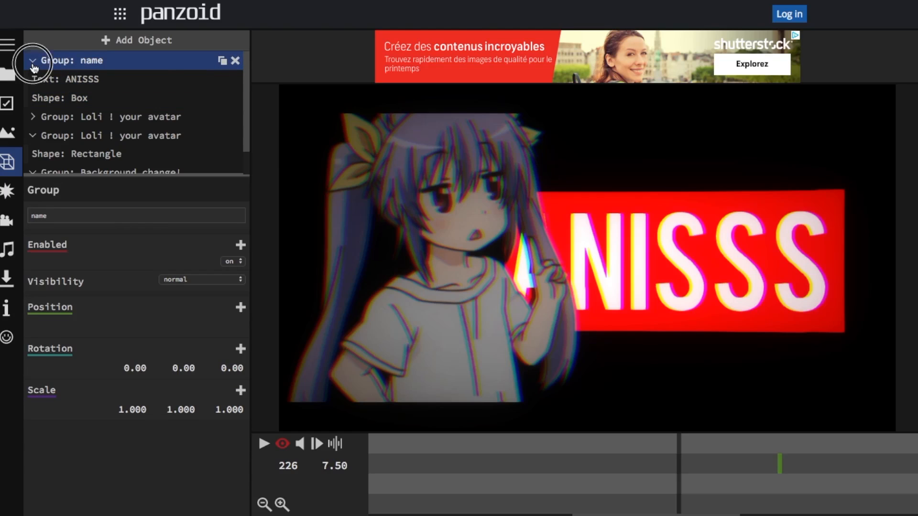
left_click(33, 64)
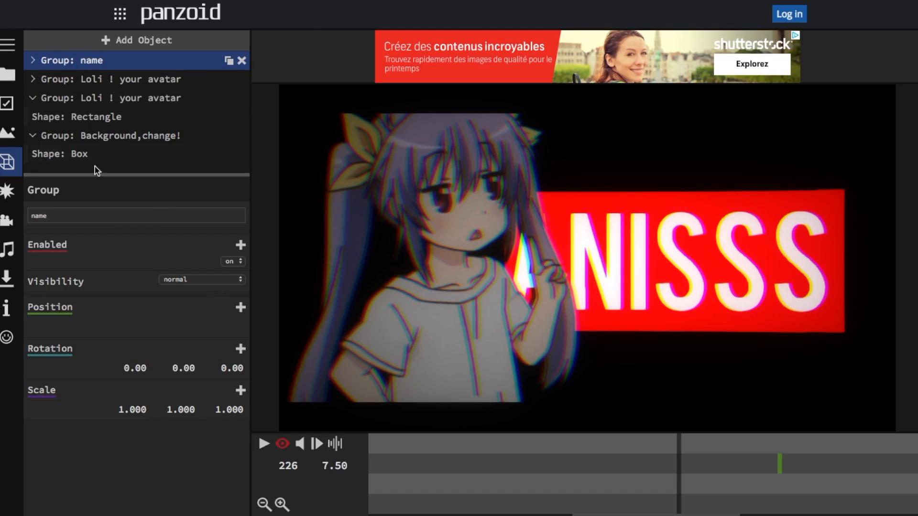
left_click(231, 62)
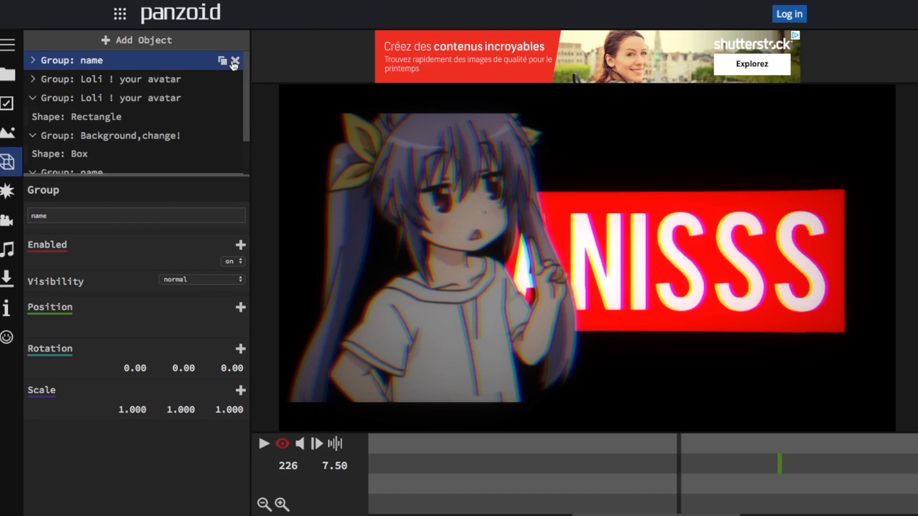
scroll(188, 139, "down", 2)
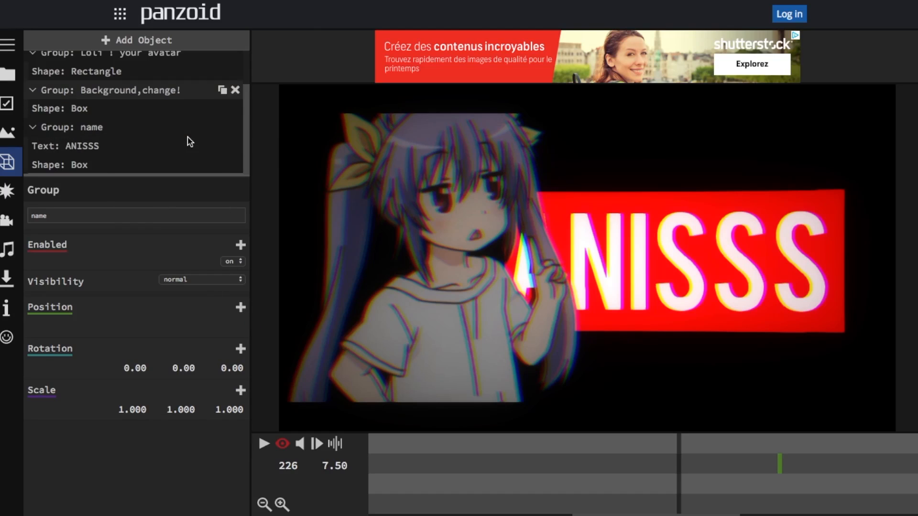
left_click(31, 127)
left_click_drag(119, 170, 129, 73)
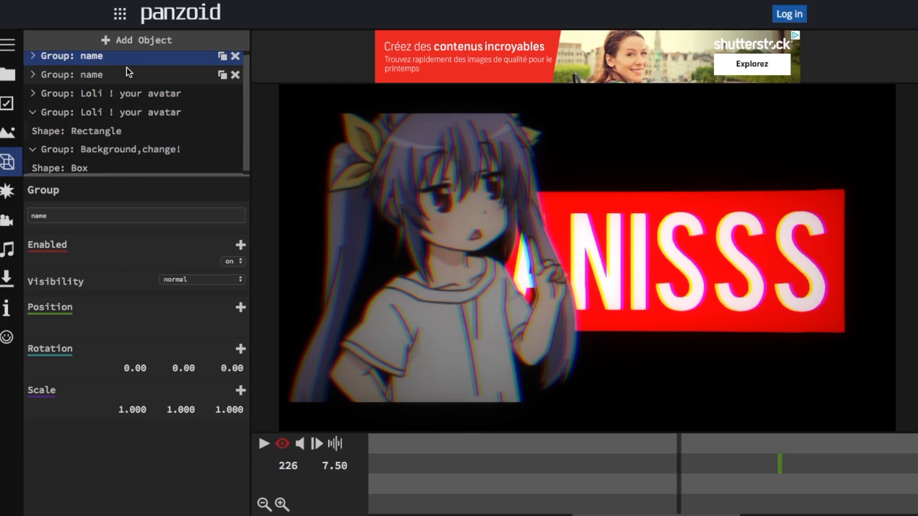
Expand the second name group and rename it GBH.
left_click(107, 76)
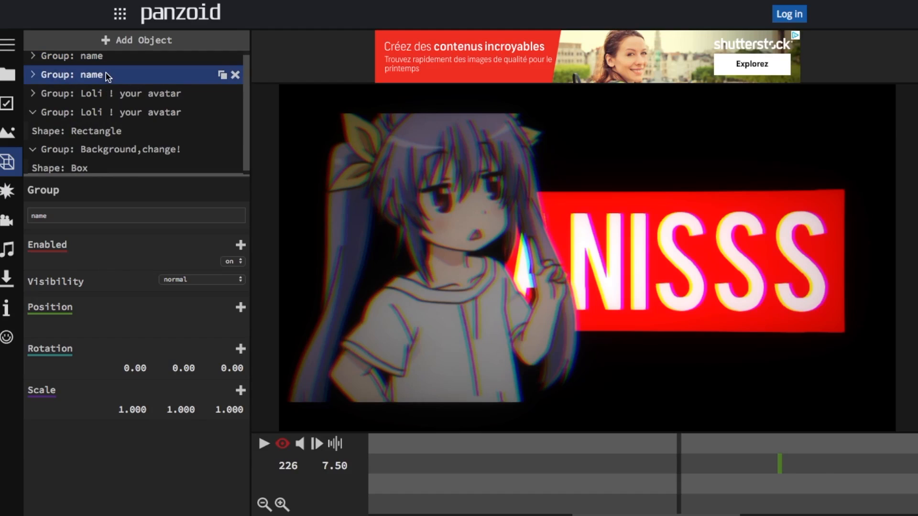
left_click(34, 76)
left_click_drag(67, 215, 11, 217)
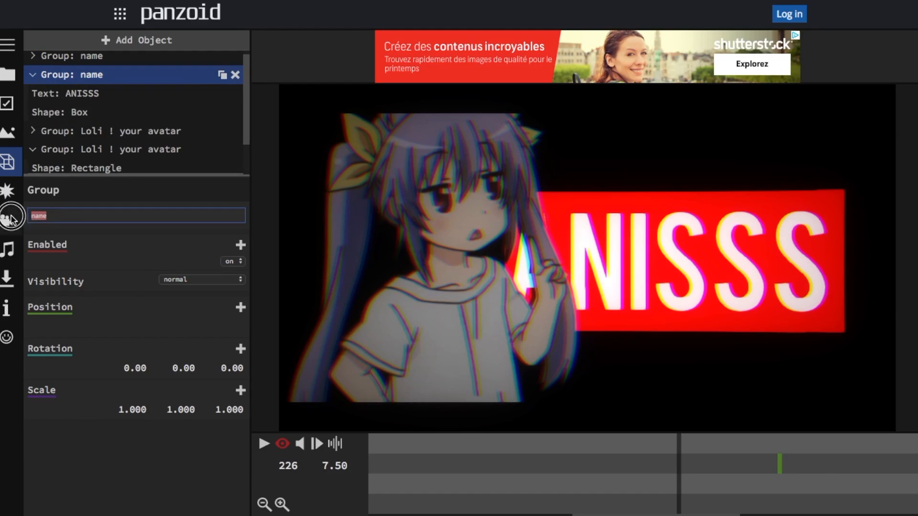
type("GBH")
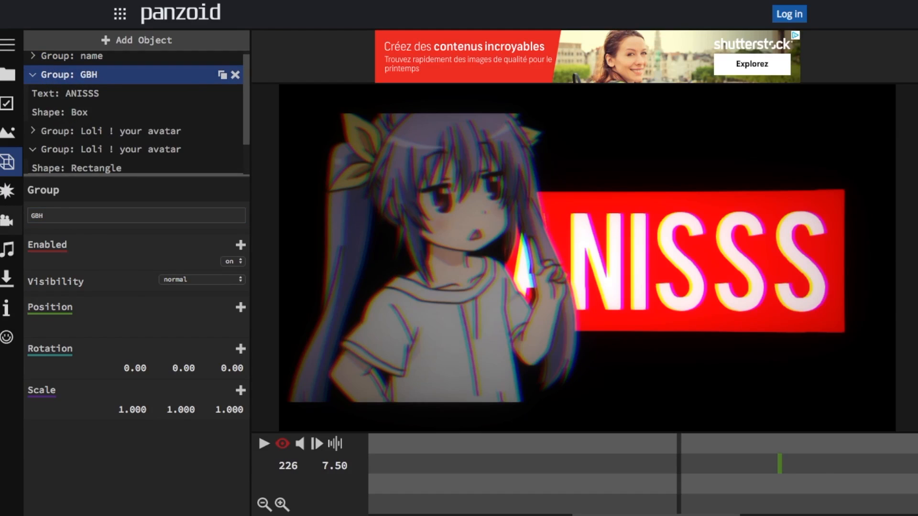
Replace the 3D text inside the GBH group with GBH.
left_click(47, 95)
left_click_drag(58, 215, 14, 215)
type("GBH")
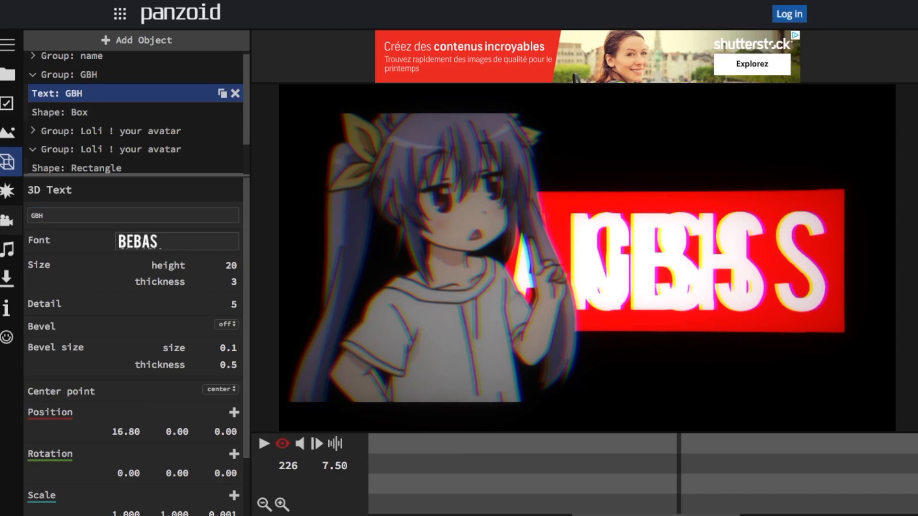
Set the width of the red box in the GBH group to 64 and its position to X 30.50, Y -22.00.
left_click(86, 75)
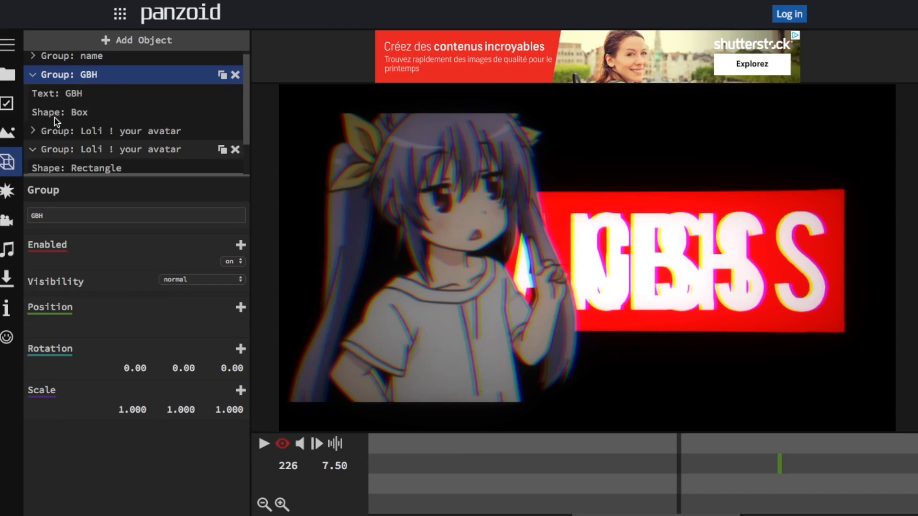
left_click(75, 95)
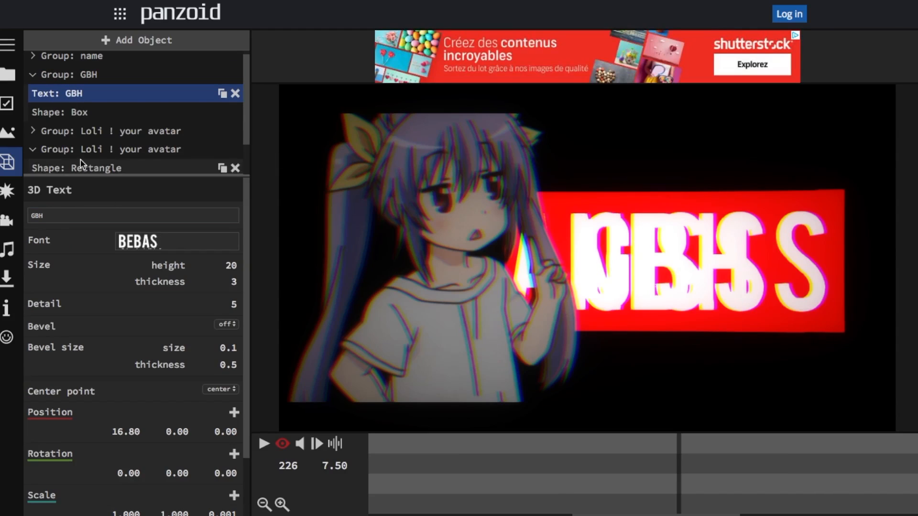
left_click(55, 113)
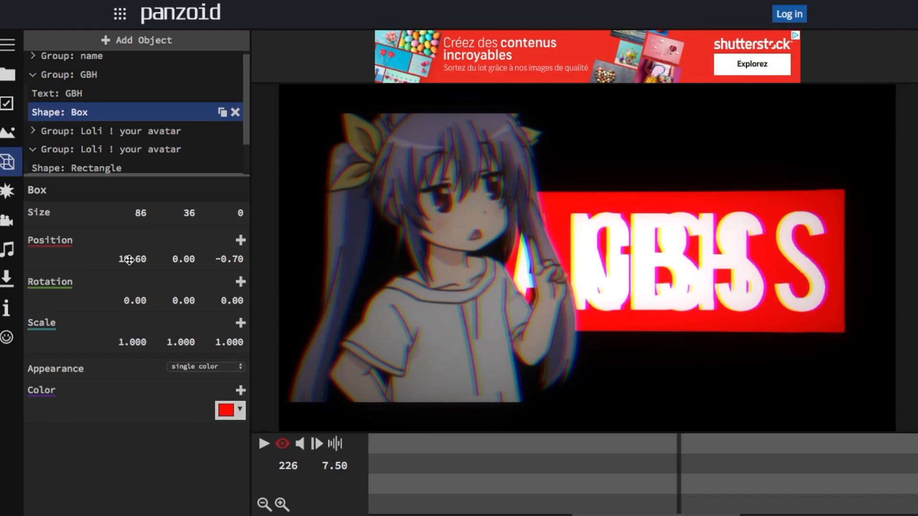
left_click_drag(184, 261, 196, 389)
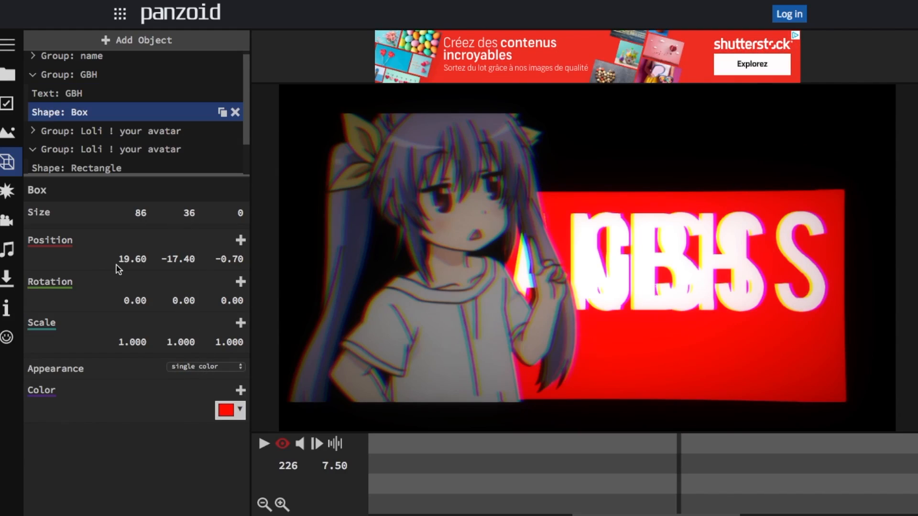
left_click_drag(123, 265, 189, 260)
left_click_drag(143, 213, 14, 220)
left_click_drag(184, 260, 182, 300)
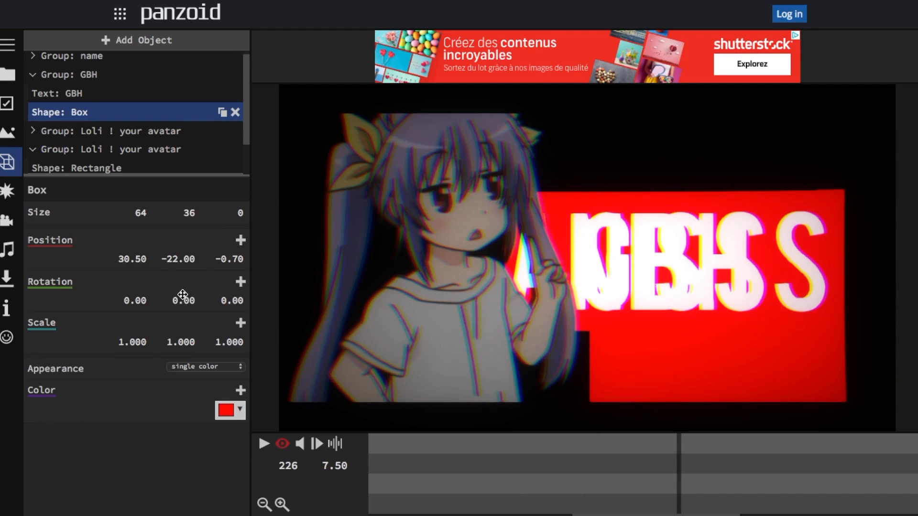
Reduce the GBH text height to 16 and set its position to X 29.40, Y -23.90.
left_click(86, 101)
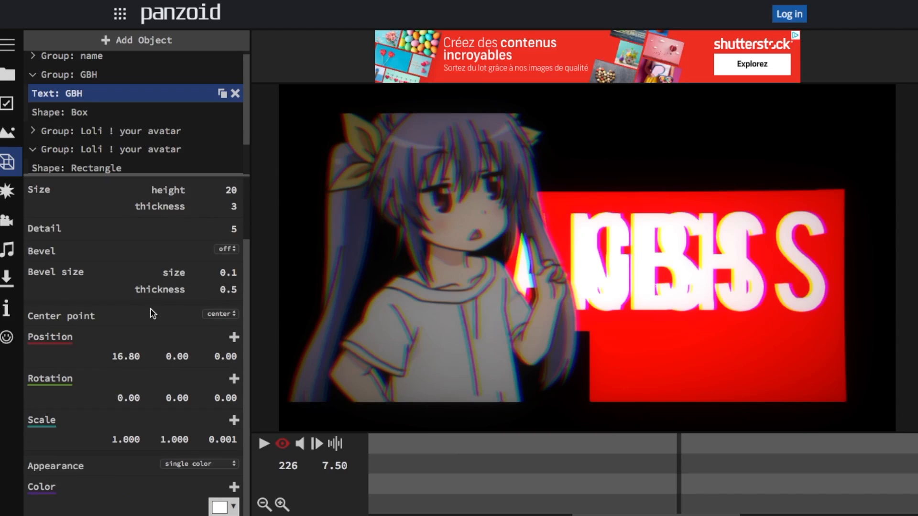
left_click_drag(126, 356, 198, 514)
left_click_drag(124, 356, 152, 358)
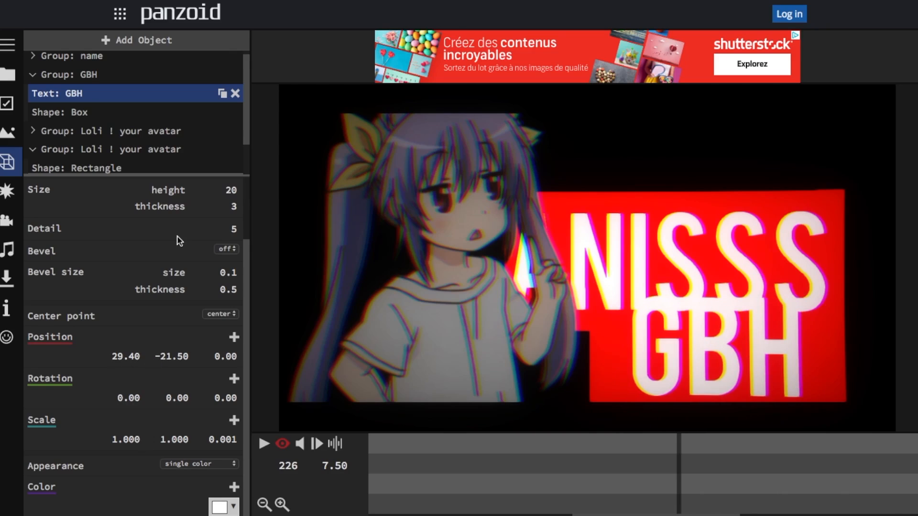
left_click_drag(231, 190, 205, 193)
mouse_move(172, 364)
left_mouse_down()
mouse_move(168, 352)
mouse_move(173, 377)
left_mouse_up()
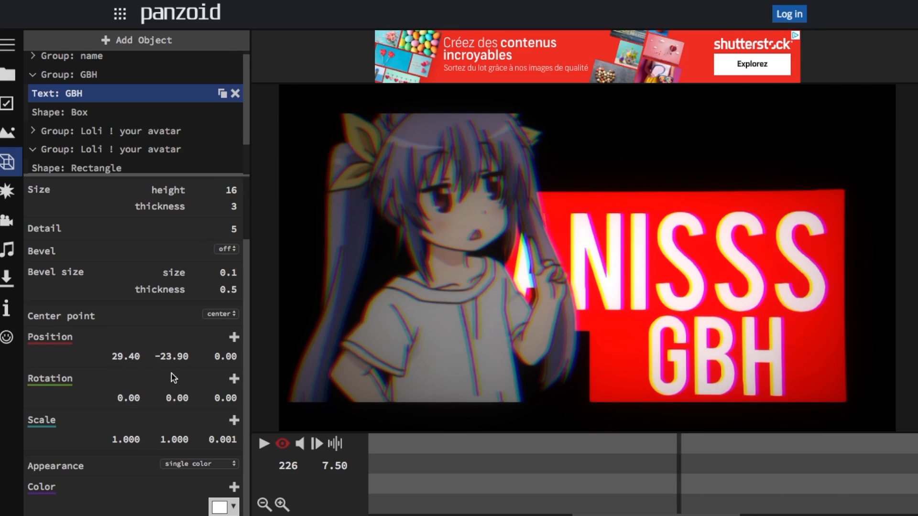
Expand the name group, shift its text right clear of the avatar, and set its red box's X position to 32.40.
left_click(114, 56)
left_click(33, 57)
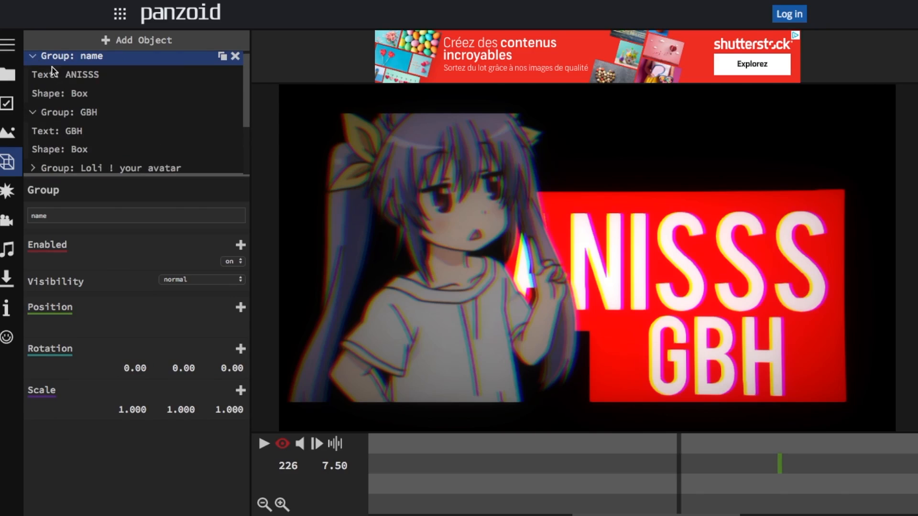
left_click(73, 76)
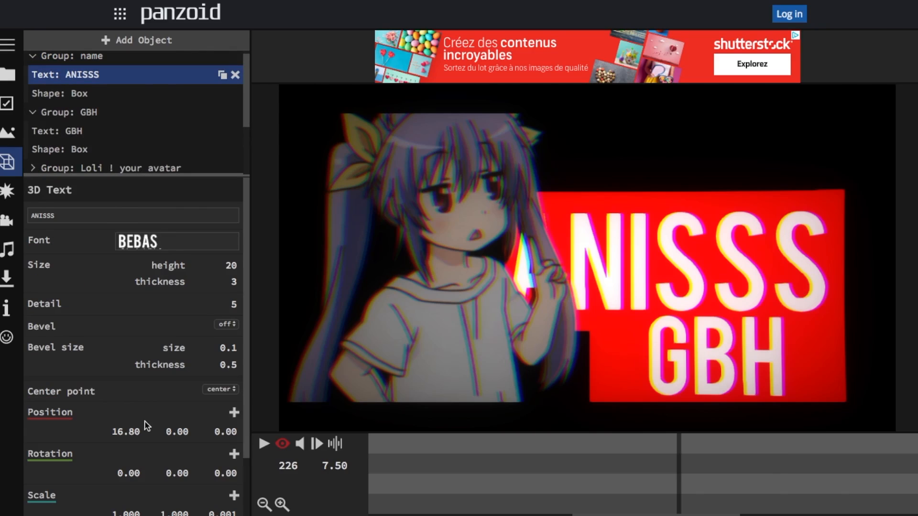
scroll(137, 390, "down", 3)
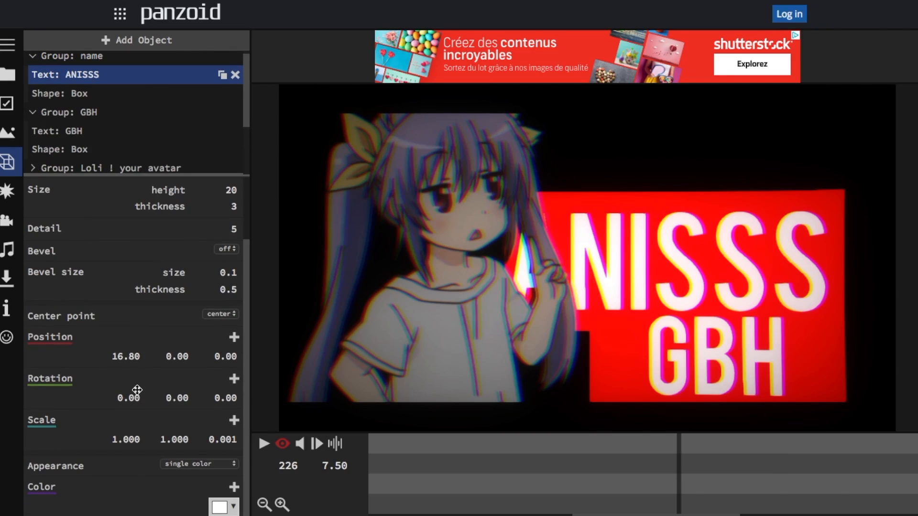
left_click_drag(127, 358, 225, 354)
left_click(90, 98)
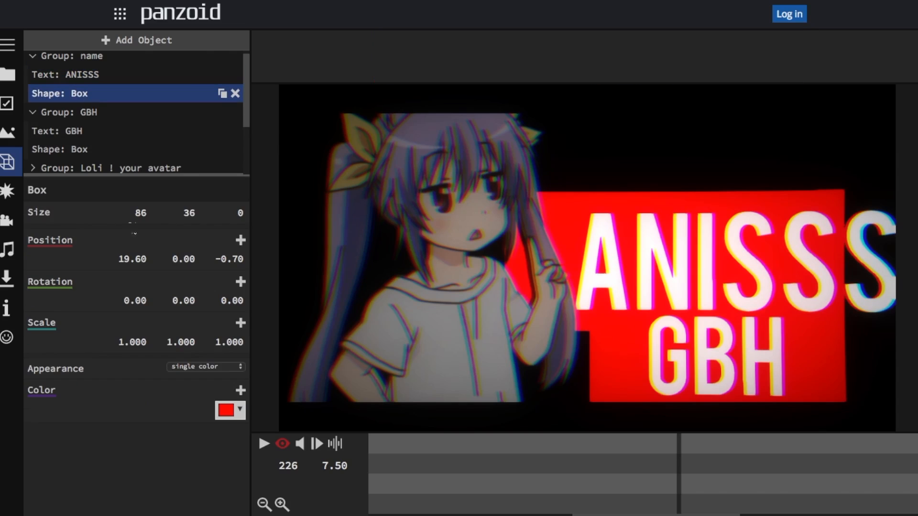
left_click_drag(127, 260, 217, 269)
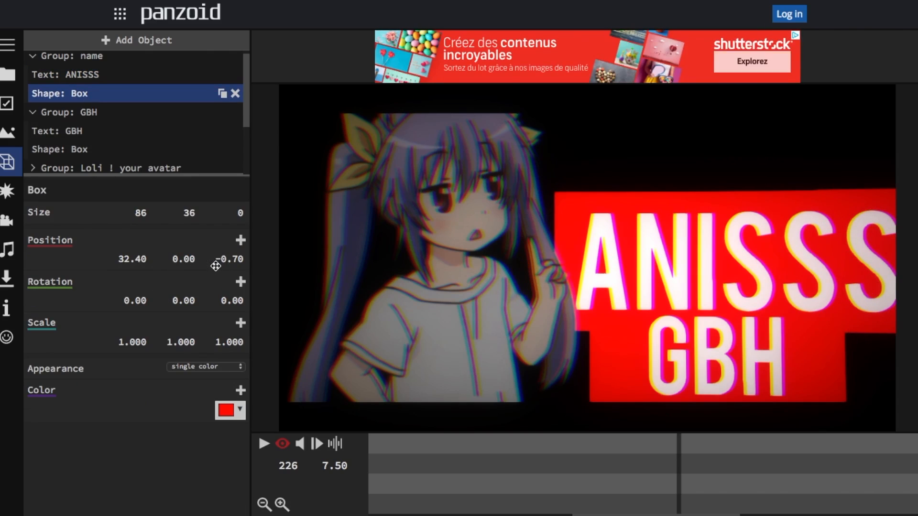
Preview a later part of the intro and park the playhead at frame 332.
left_click_drag(624, 515, 456, 514)
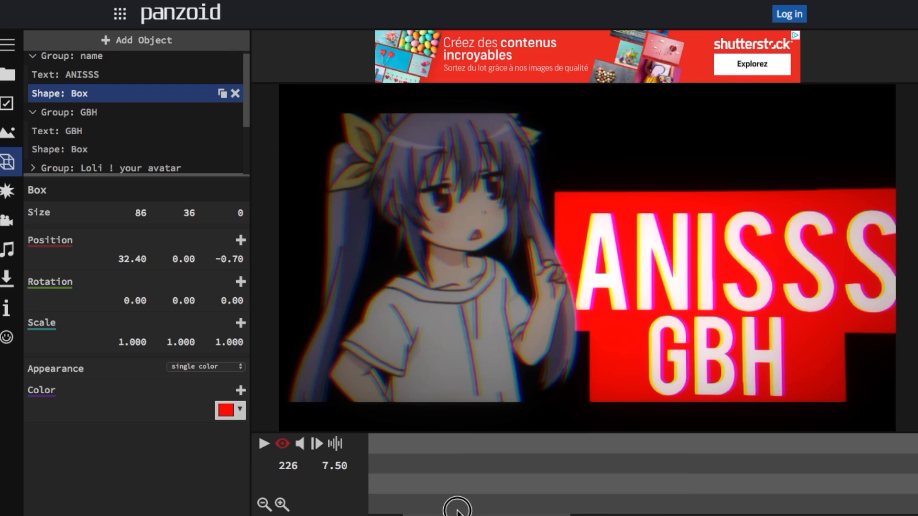
left_click(418, 465)
left_click(262, 445)
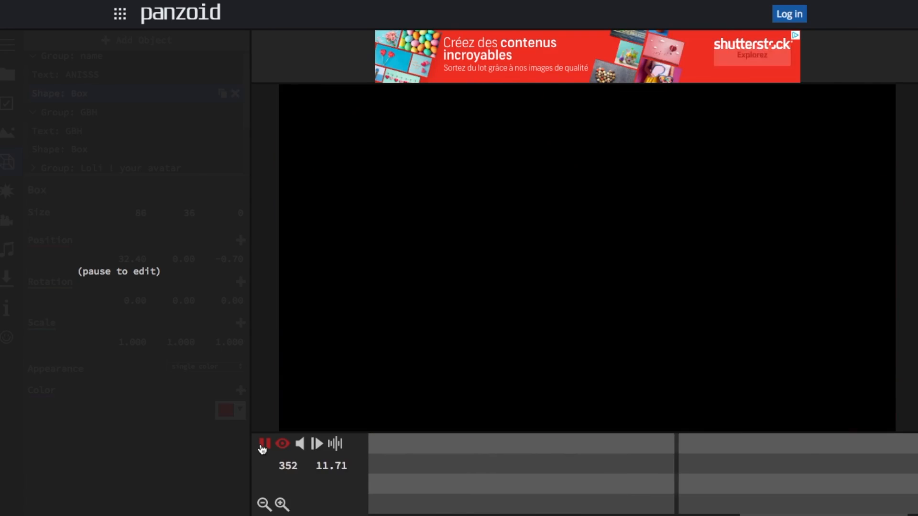
left_click(263, 445)
left_click(447, 500)
left_click(545, 485)
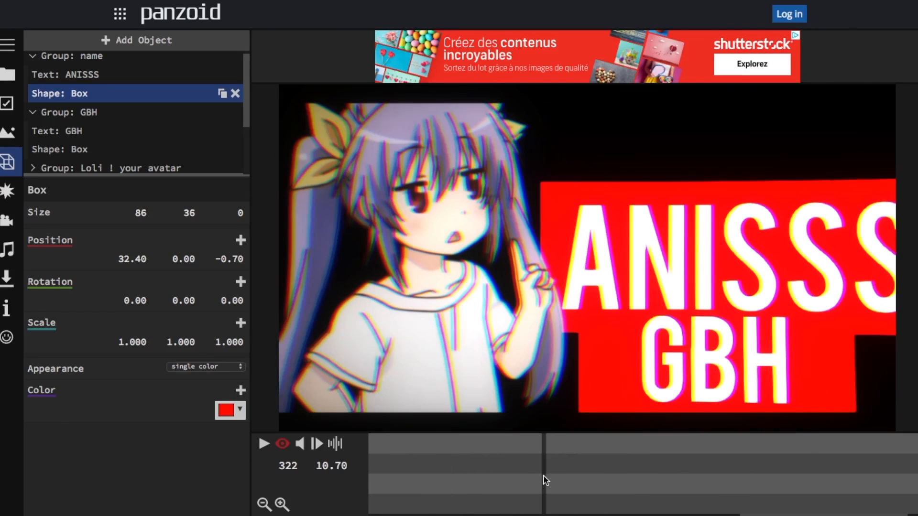
left_click(588, 474)
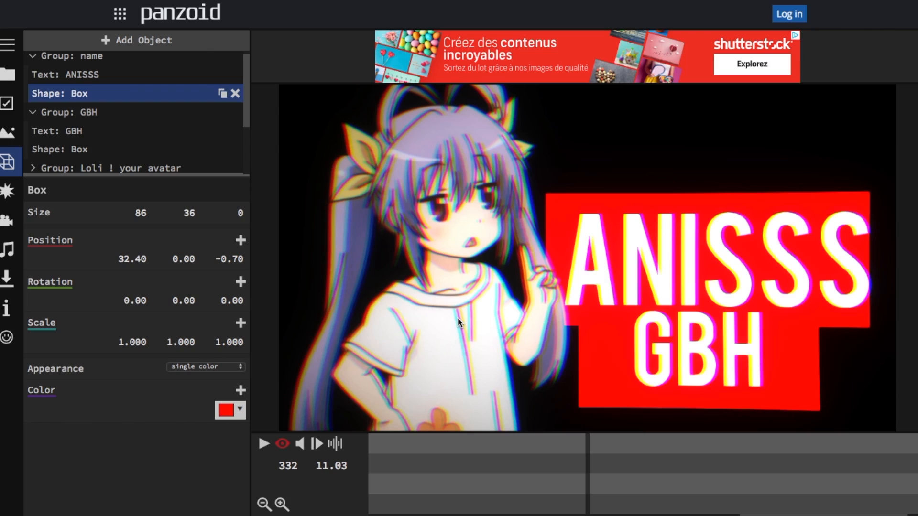
Expand the first Loli ! your avatar group and open the texture selection for its rectangle.
scroll(112, 153, "down", 2)
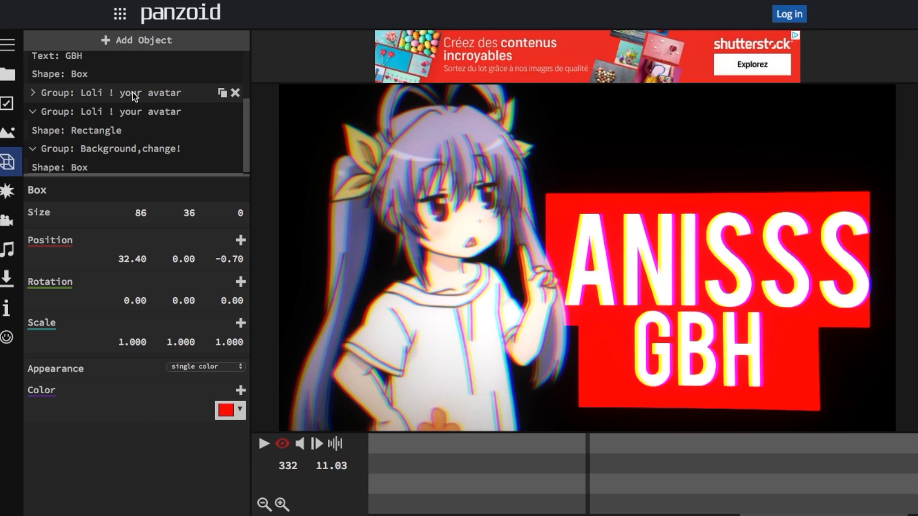
left_click(32, 93)
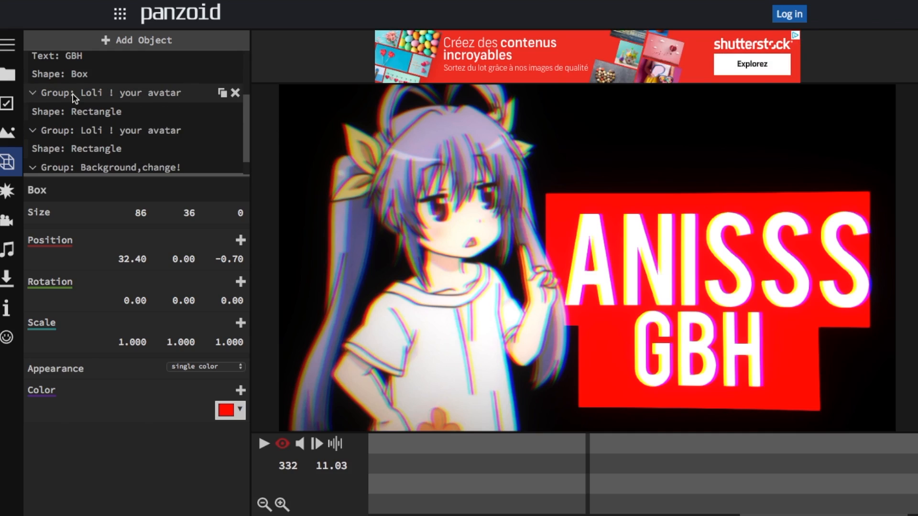
left_click(95, 97)
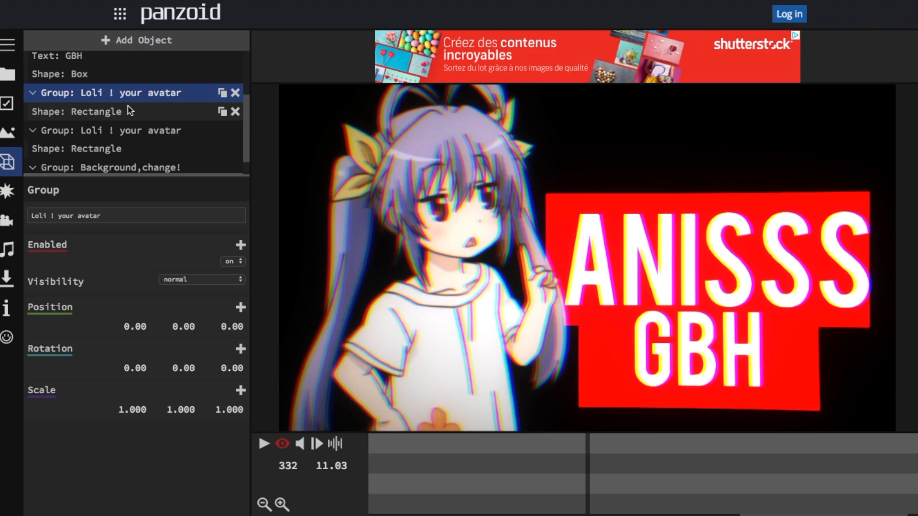
left_click(65, 115)
scroll(153, 287, "down", 3)
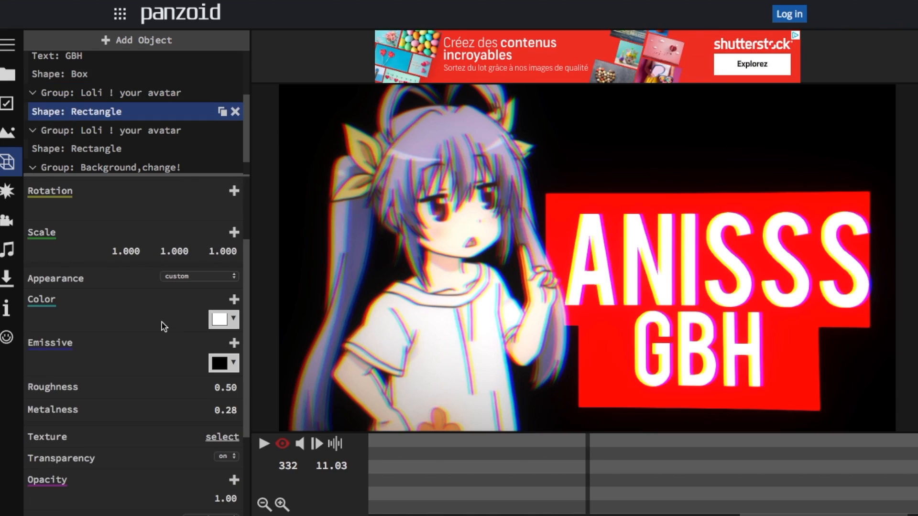
scroll(114, 300, "down", 3)
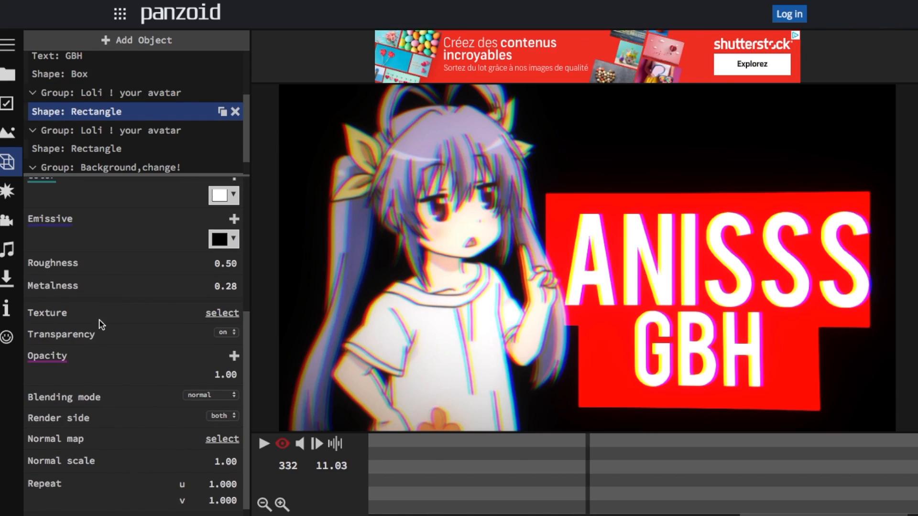
scroll(153, 297, "up", 5)
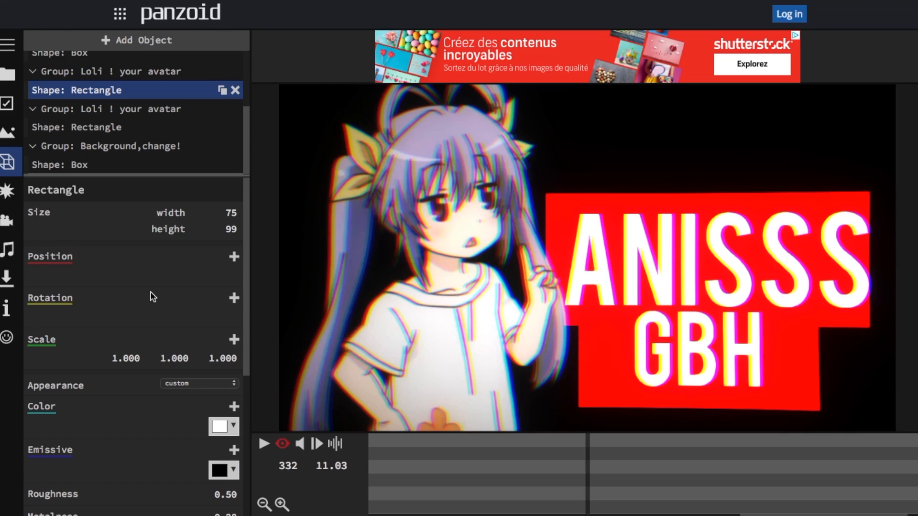
scroll(152, 297, "down", 5)
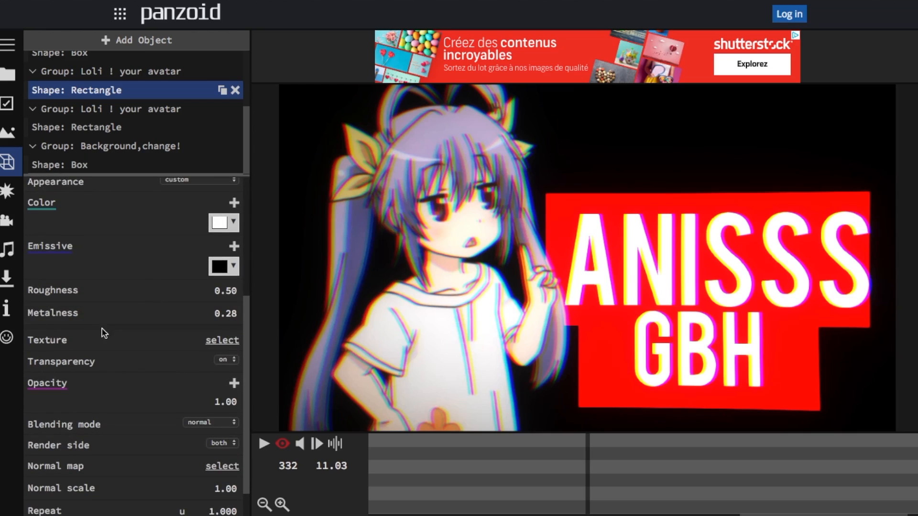
left_click(91, 94)
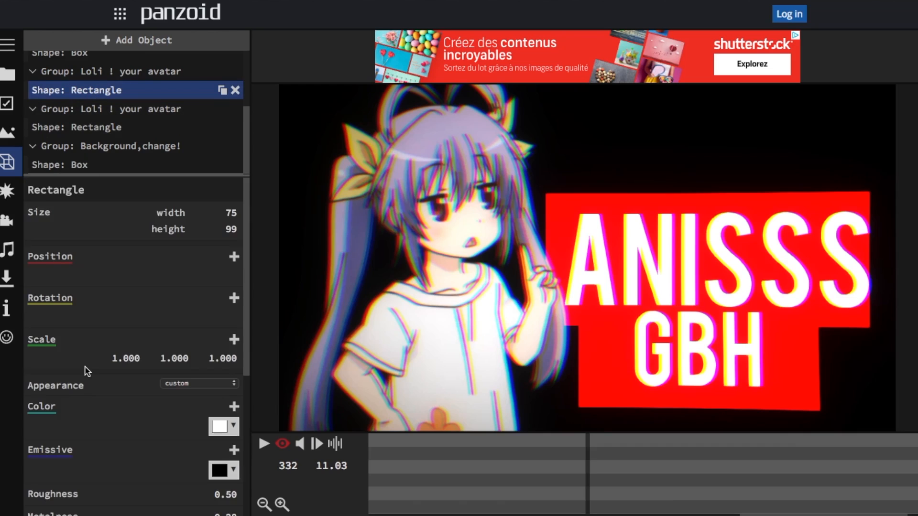
scroll(86, 371, "down", 6)
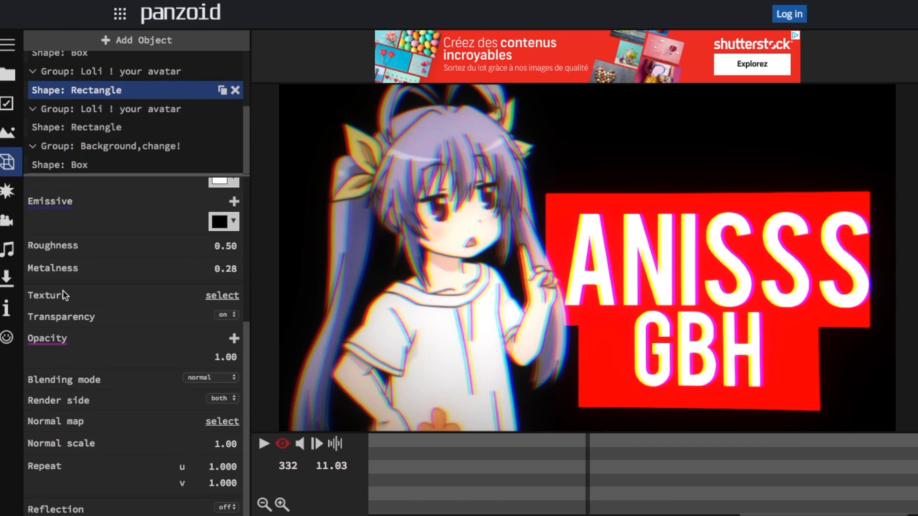
left_click(220, 300)
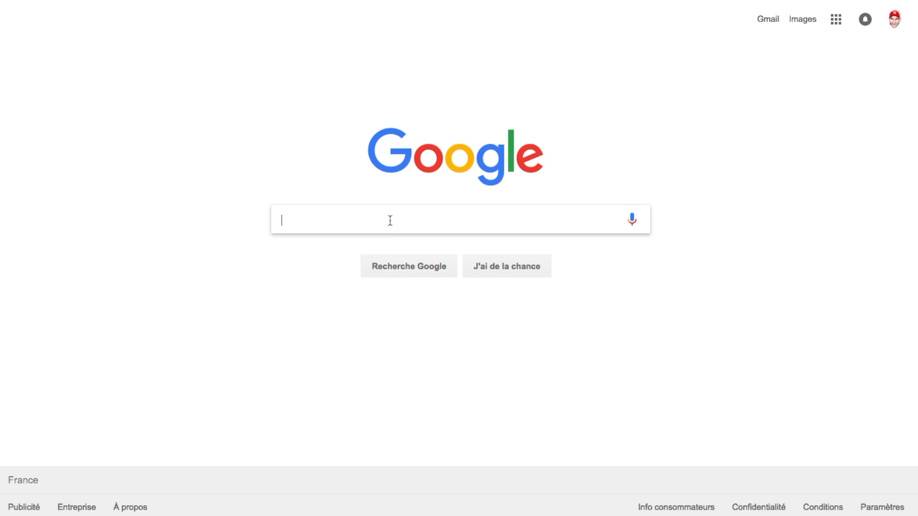
Switch to Google, search images for DBZ PNG, and download the transparent Son Goku head picture.
type("DB")
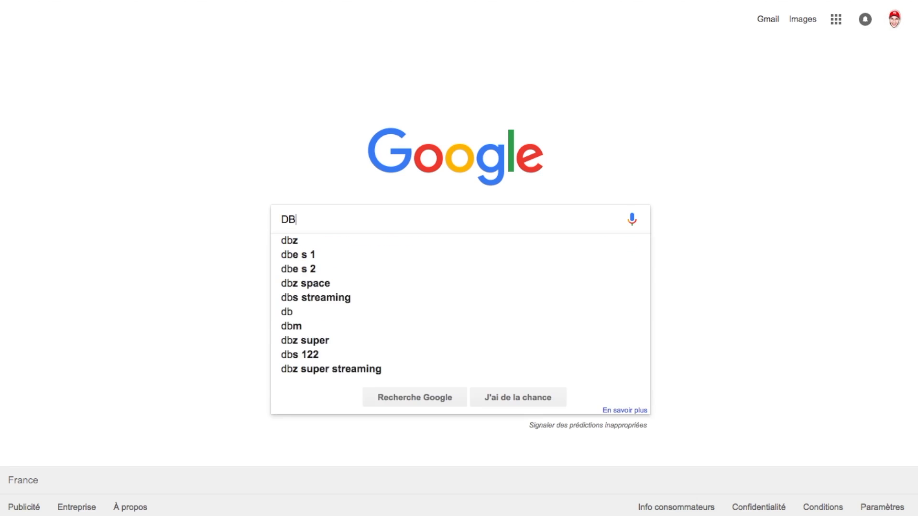
type("Z PNG")
key("Return")
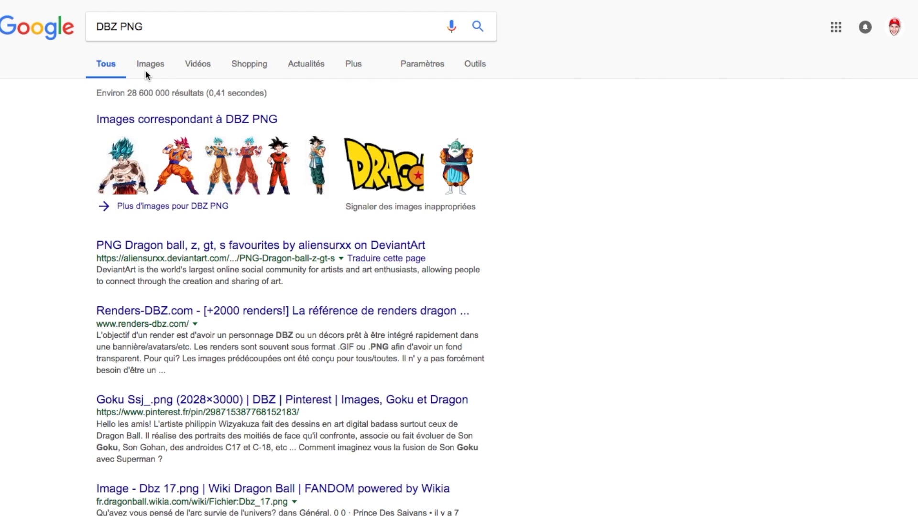
left_click(152, 69)
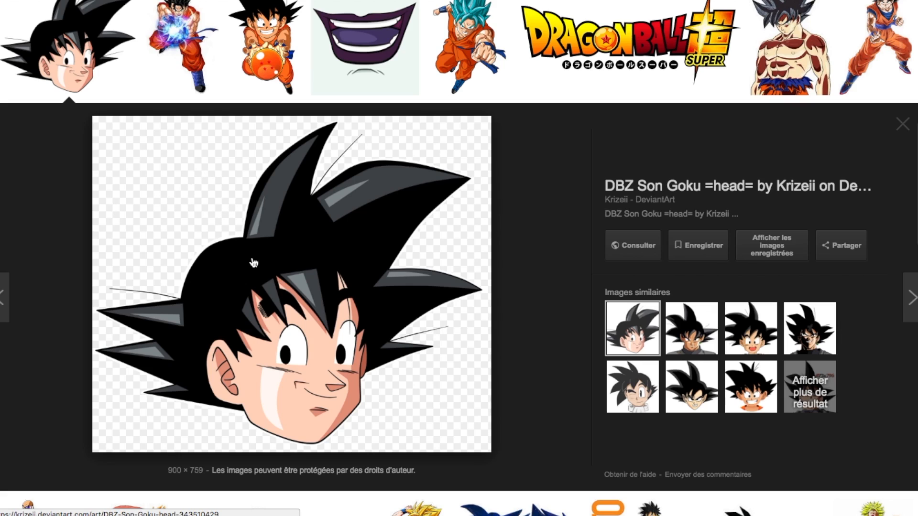
right_click(298, 333)
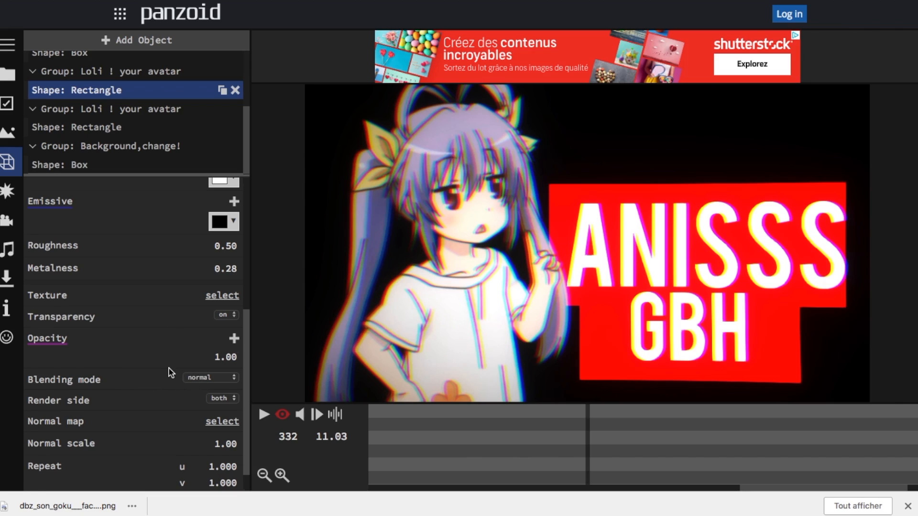
Return to Panzoid and load the downloaded dbz_son_goku PNG as the texture of the first avatar group's rectangle.
scroll(170, 373, "down", 1)
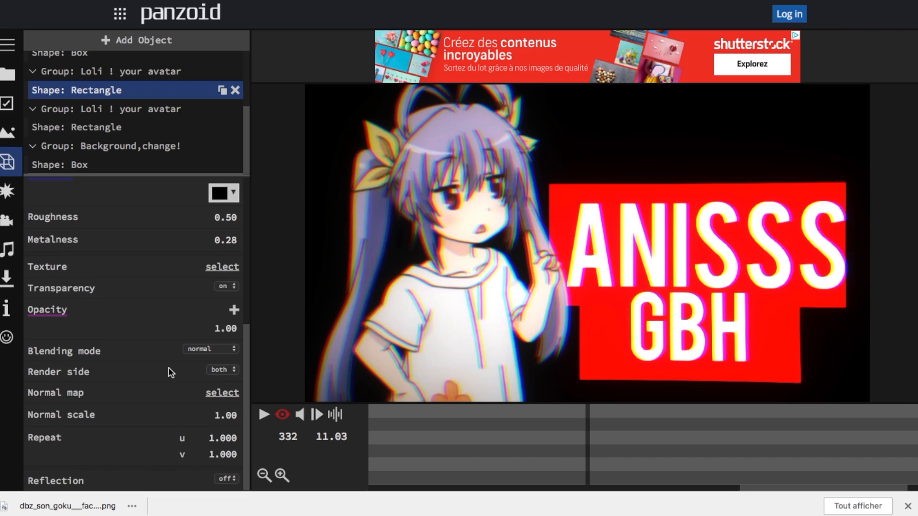
left_click(217, 272)
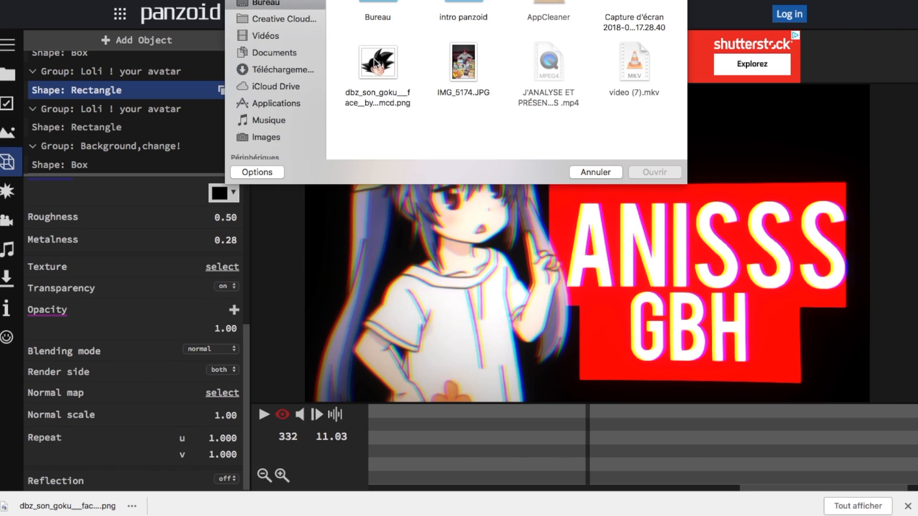
double_click(373, 59)
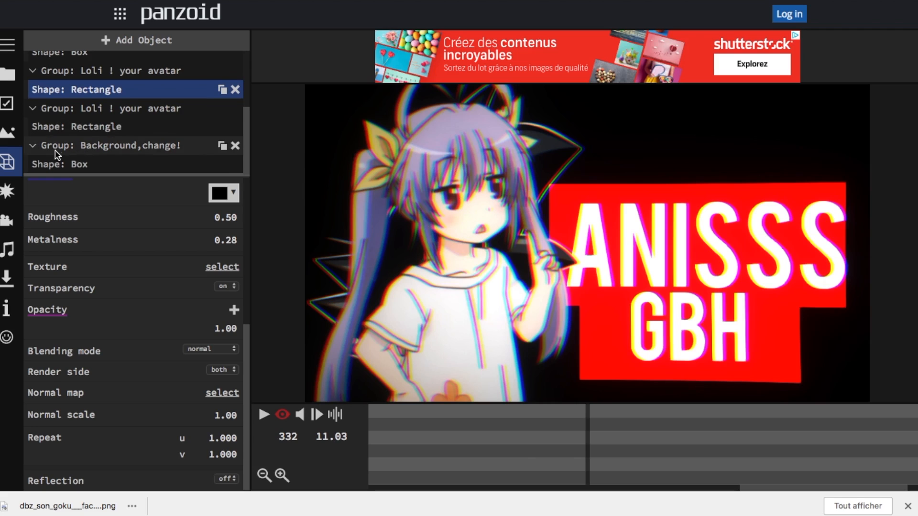
Delete the second Loli ! your avatar group, which still holds the original anime girl image.
left_click(122, 111)
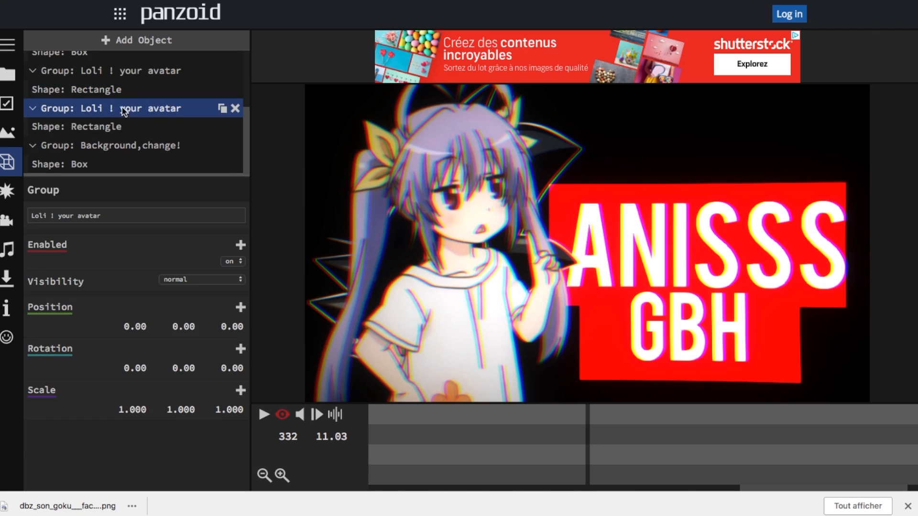
left_click(122, 72)
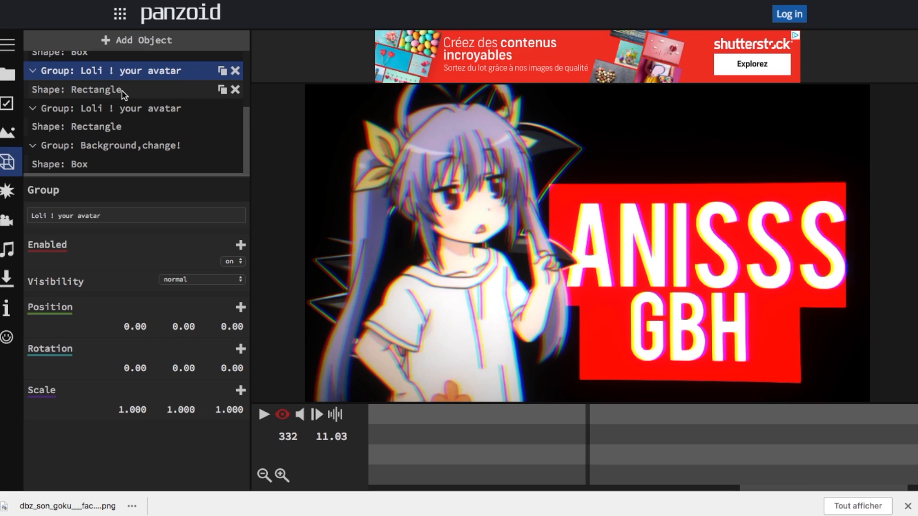
left_click(123, 114)
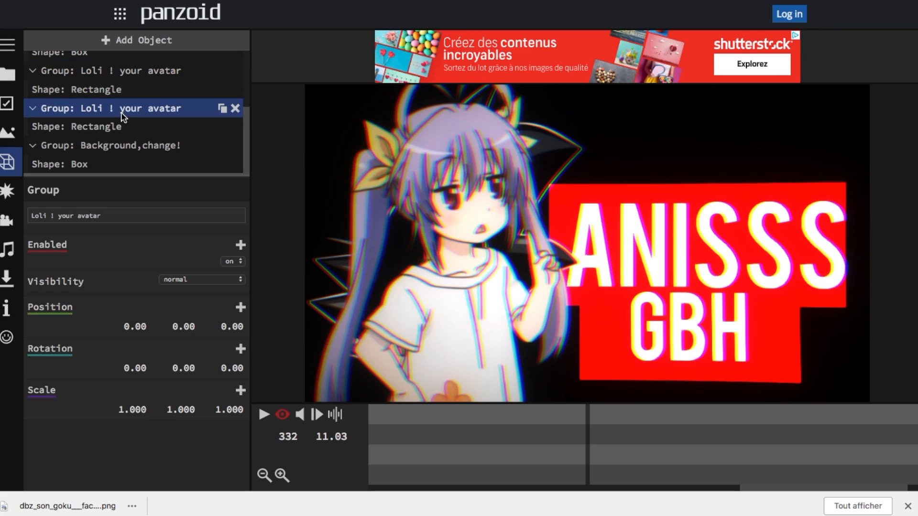
left_click(236, 110)
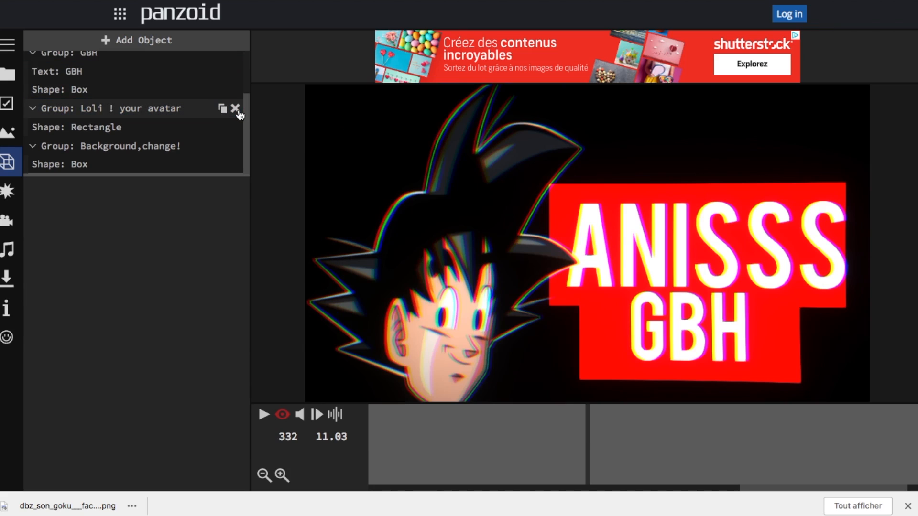
Resize the Son Goku avatar rectangle to a width of 67 and a height of 68.
left_click(133, 127)
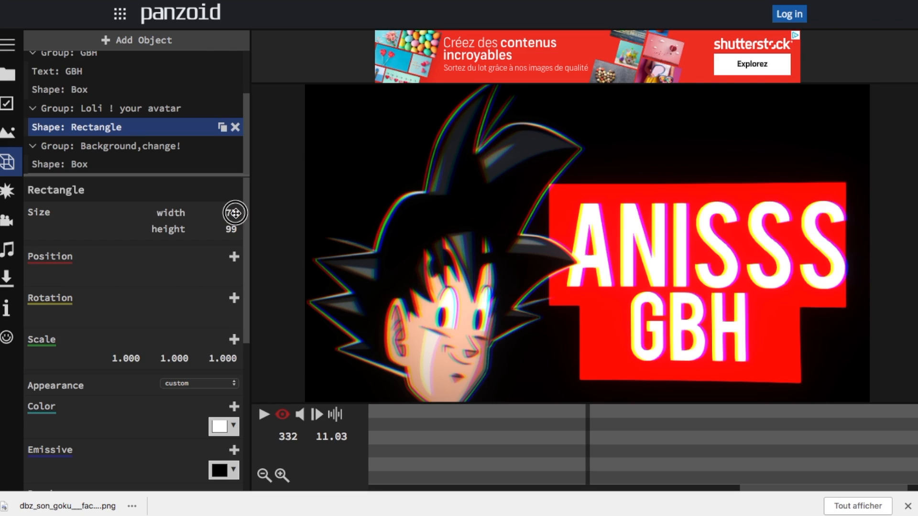
left_click_drag(231, 211, 65, 258)
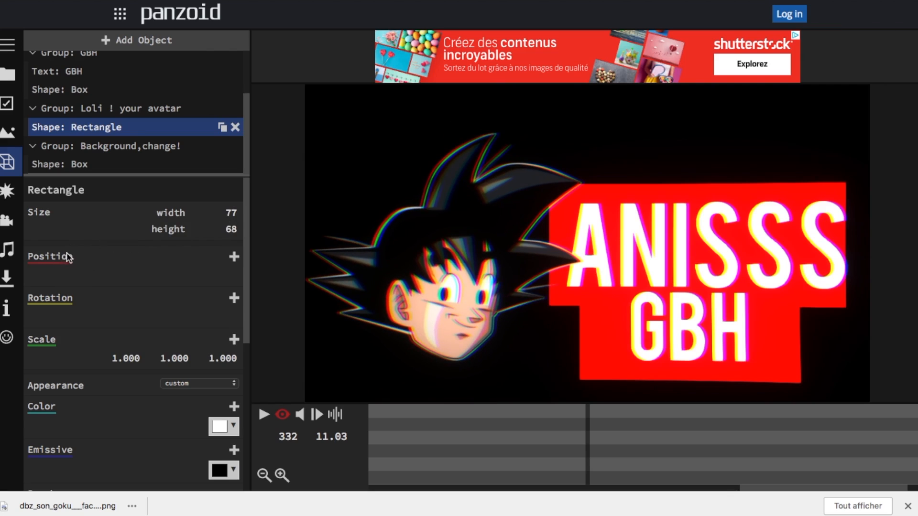
left_click_drag(230, 212, 231, 236)
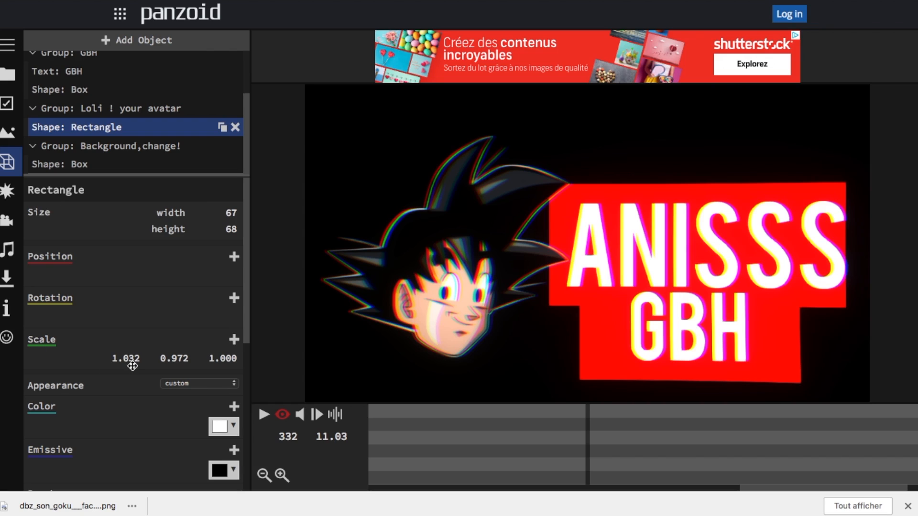
Set the avatar rectangle's scale to 1.016, 0.894 and 0.969.
mouse_move(127, 359)
left_mouse_down()
mouse_move(115, 354)
mouse_move(158, 349)
mouse_move(102, 352)
mouse_move(119, 352)
left_mouse_up()
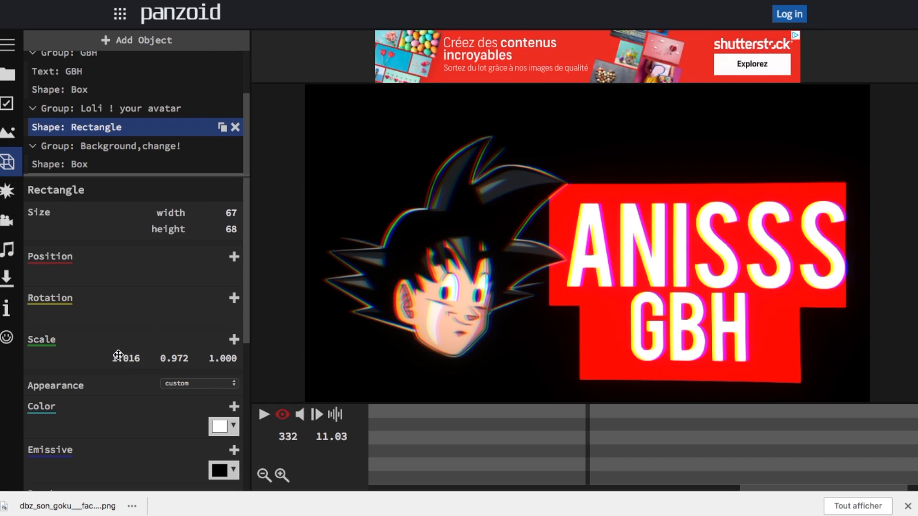
left_click_drag(180, 352, 140, 361)
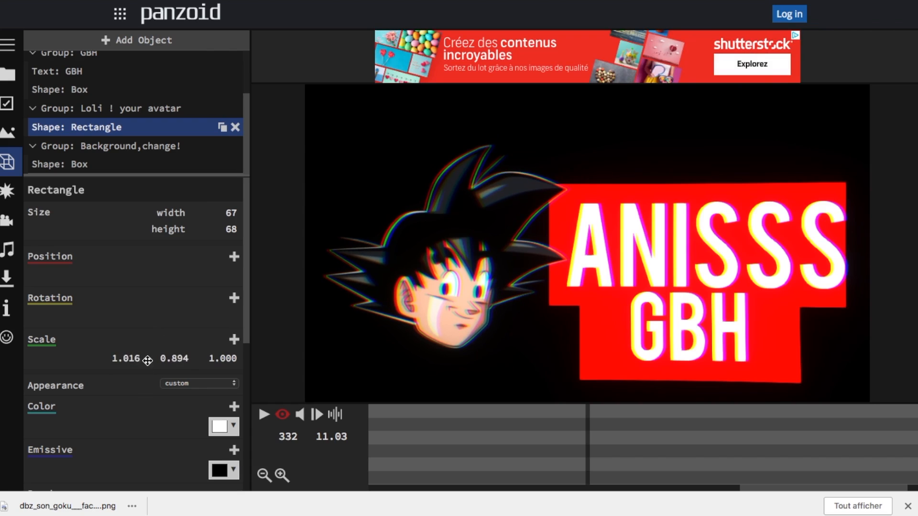
left_click_drag(217, 359, 202, 353)
scroll(172, 305, "down", 1)
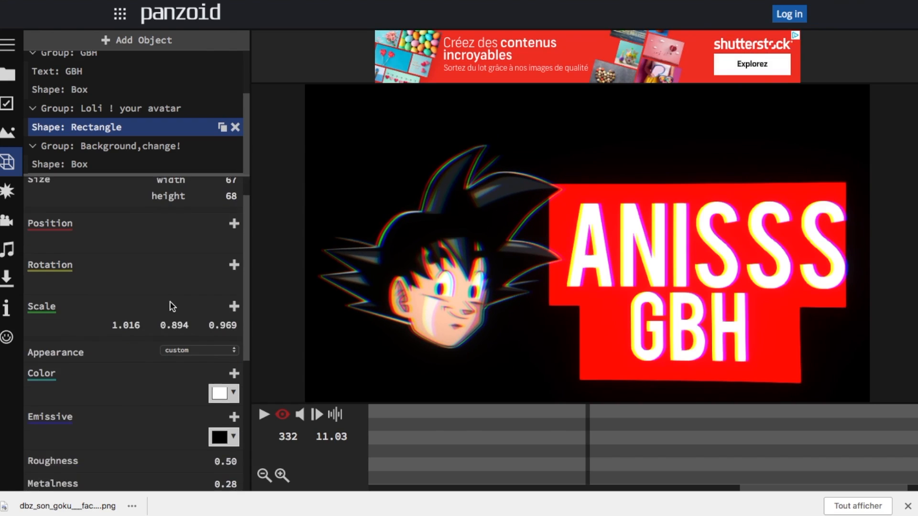
scroll(172, 305, "up", 1)
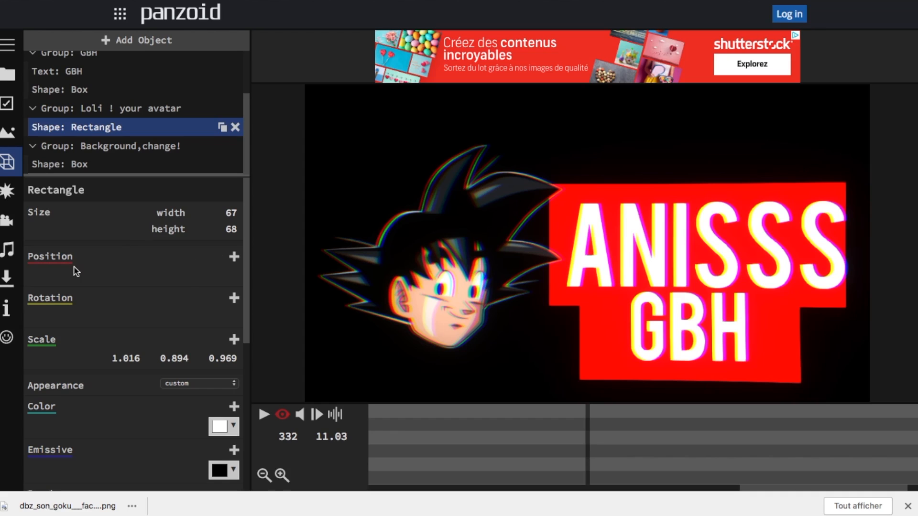
Shift the whole Loli ! your avatar group to an X position of -2.70.
left_click(234, 257)
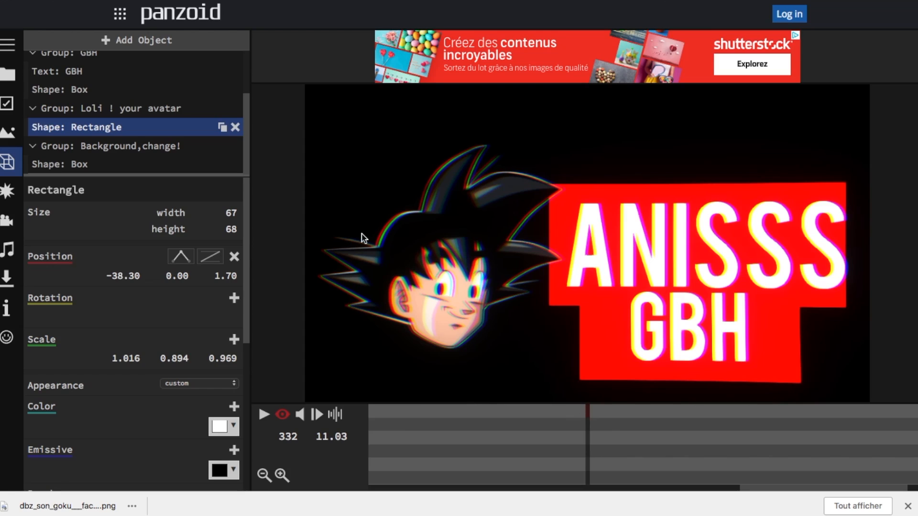
left_click(234, 259)
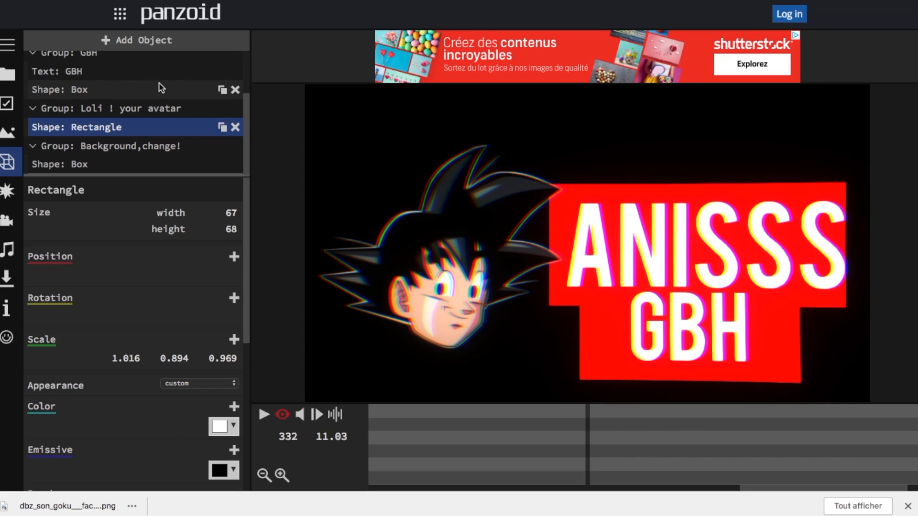
left_click(52, 109)
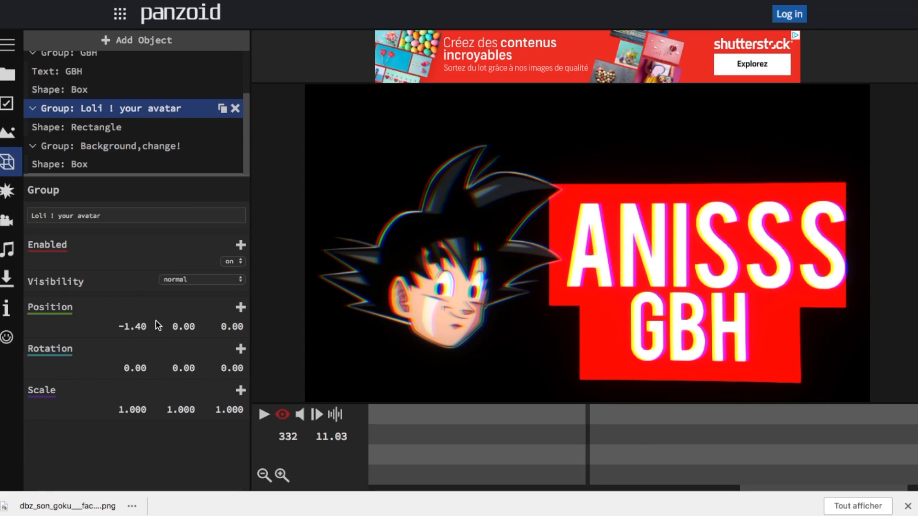
left_click_drag(141, 326, 117, 324)
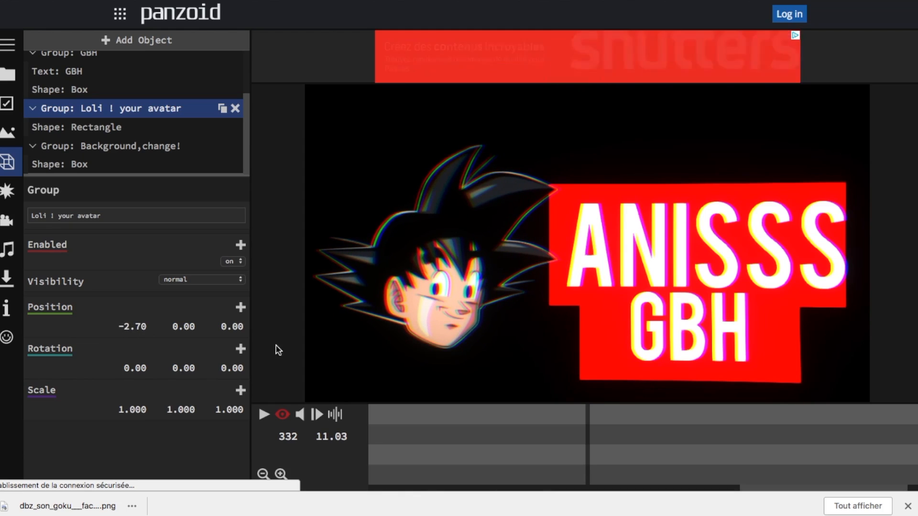
Play back the end of the intro to check the avatar, and park the playhead at frame 338.
left_click_drag(783, 487, 450, 492)
left_click(263, 414)
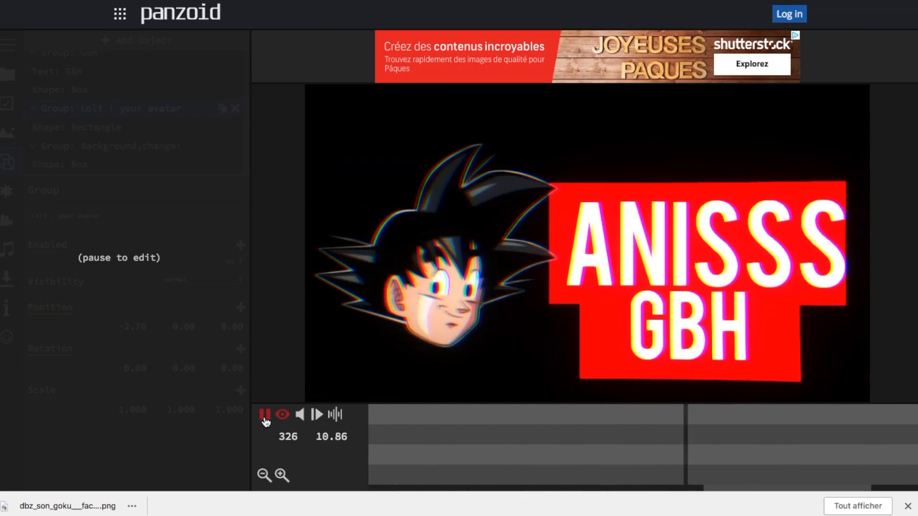
left_click(264, 415)
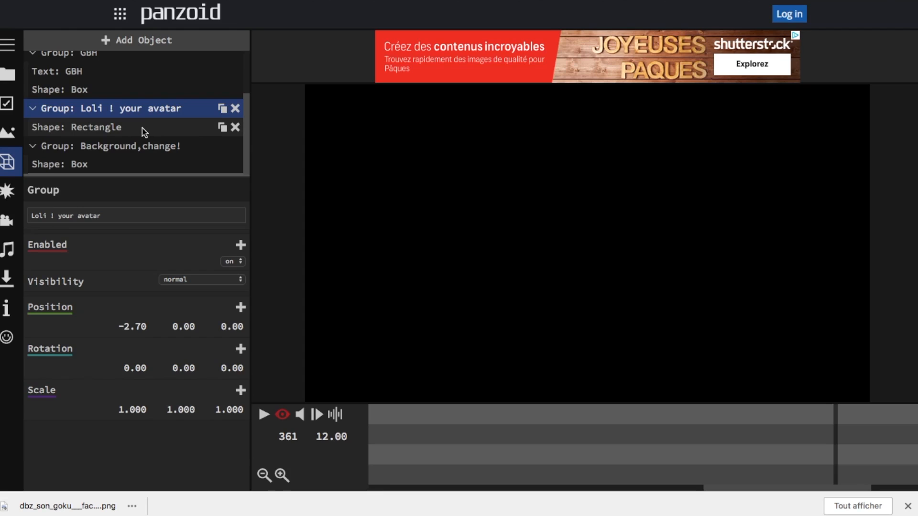
left_click(640, 456)
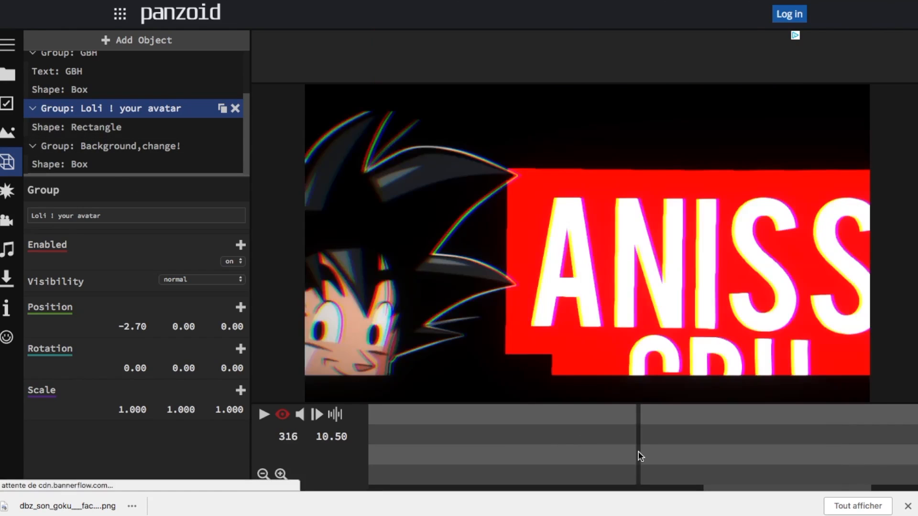
left_click(736, 457)
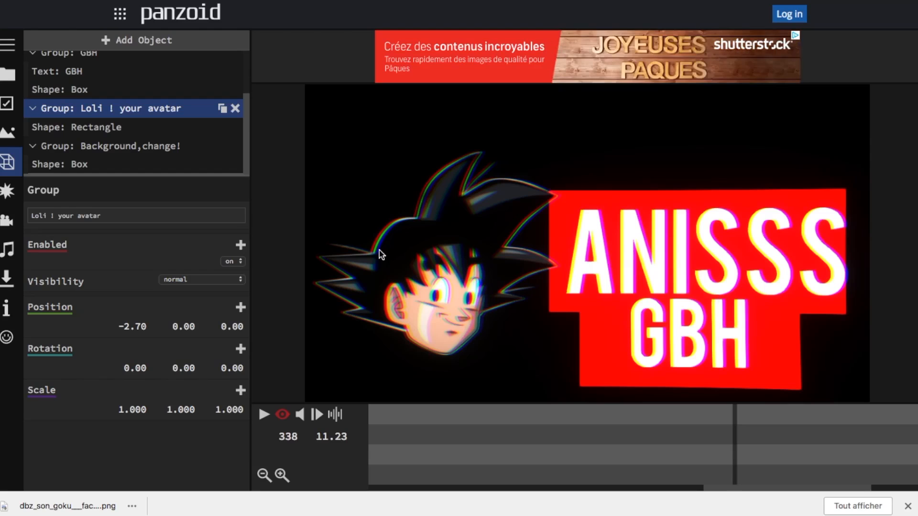
Inspect the scene from the side in the free view and set the depth of the name group's box to 1.
left_click(283, 415)
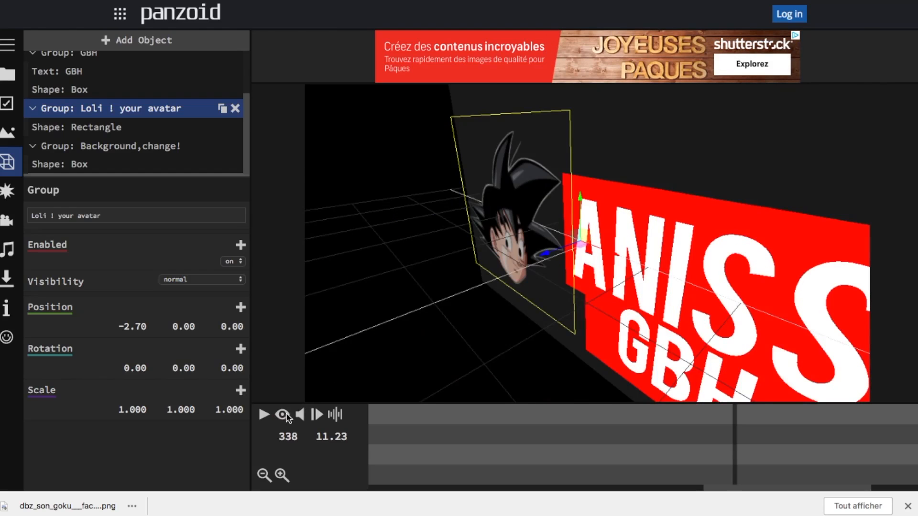
mouse_move(665, 277)
left_mouse_down()
mouse_move(615, 293)
mouse_move(582, 267)
mouse_move(606, 250)
mouse_move(583, 244)
mouse_move(626, 247)
mouse_move(660, 277)
mouse_move(651, 284)
mouse_move(664, 285)
left_mouse_up()
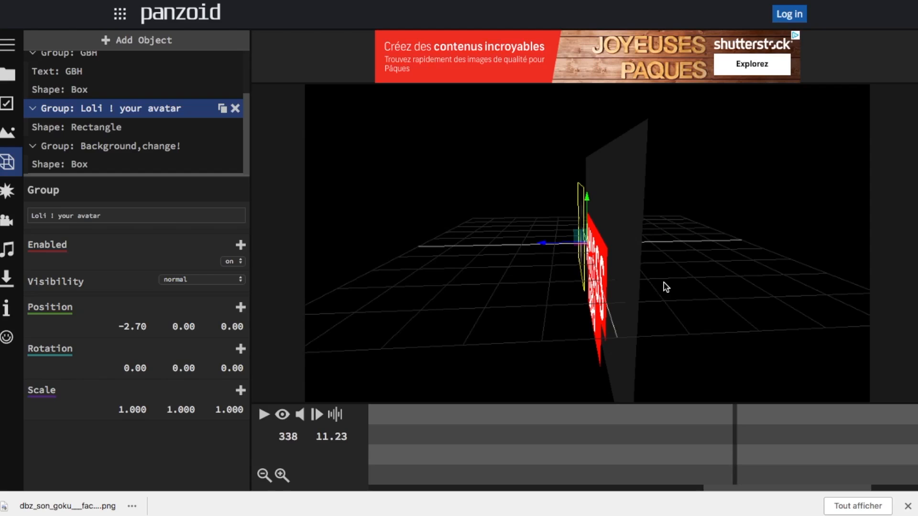
scroll(117, 119, "up", 3)
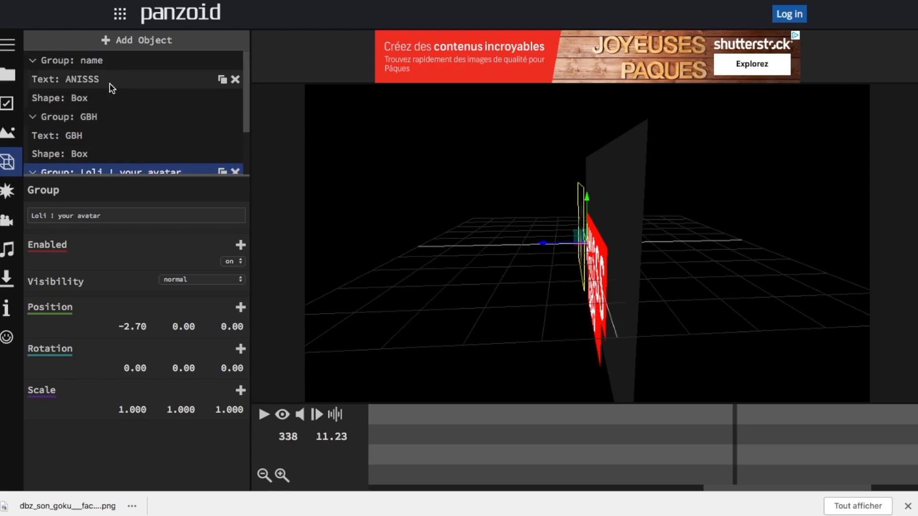
left_click(86, 97)
left_click_drag(492, 311, 474, 296)
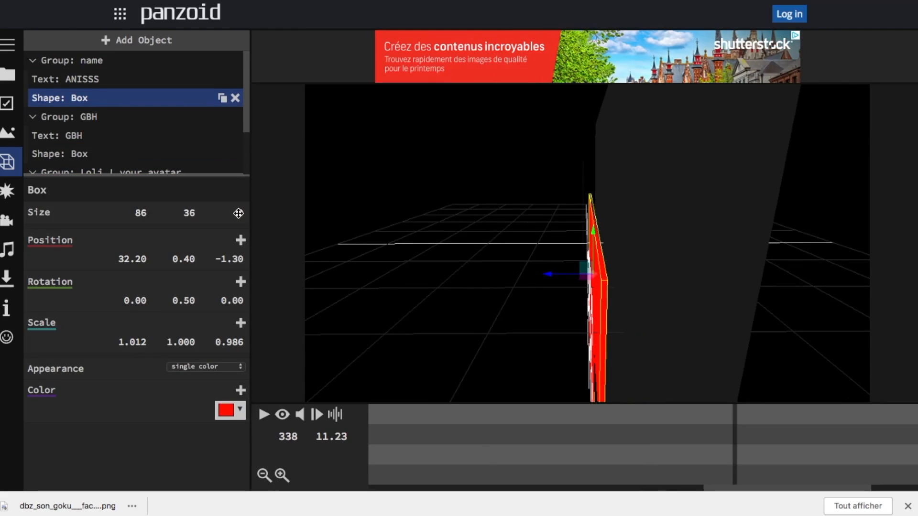
mouse_move(238, 204)
left_mouse_down()
mouse_move(234, 112)
mouse_move(237, 196)
left_mouse_up()
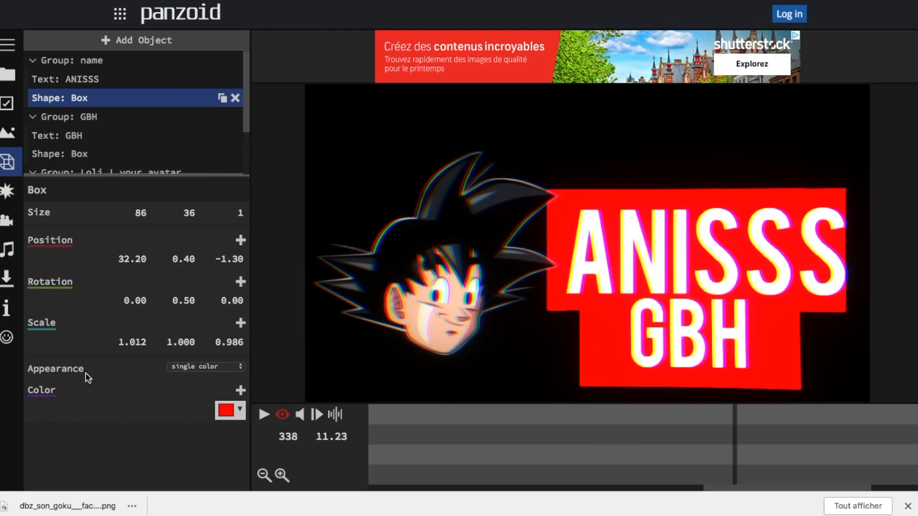
Open the video download settings and look at the render mode options.
left_click(6, 278)
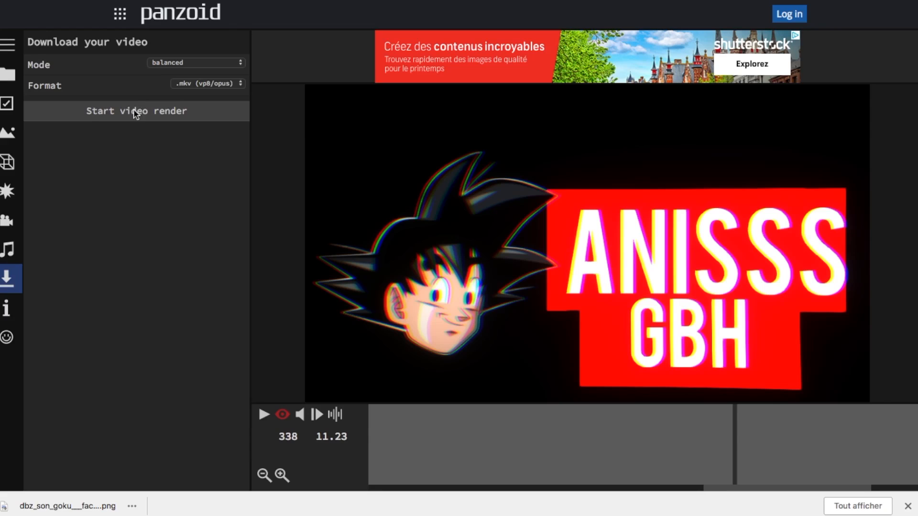
left_click(168, 69)
left_click(165, 71)
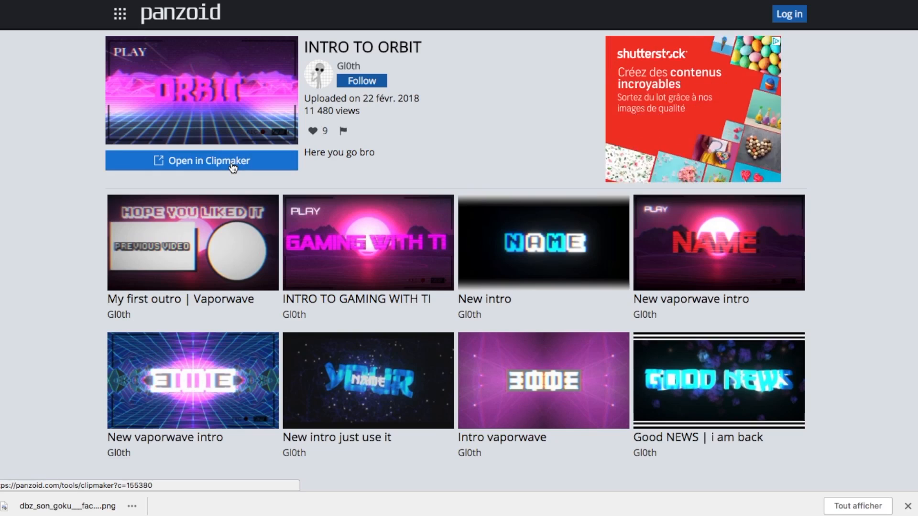
Open the INTRO TO ORBIT template in Clipmaker, switch to the camera view and display its object list.
left_click(231, 162)
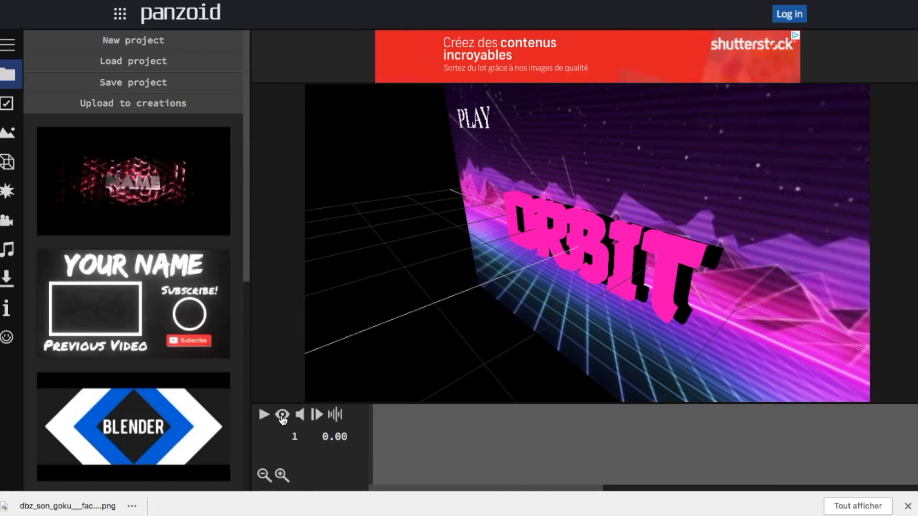
left_click(282, 416)
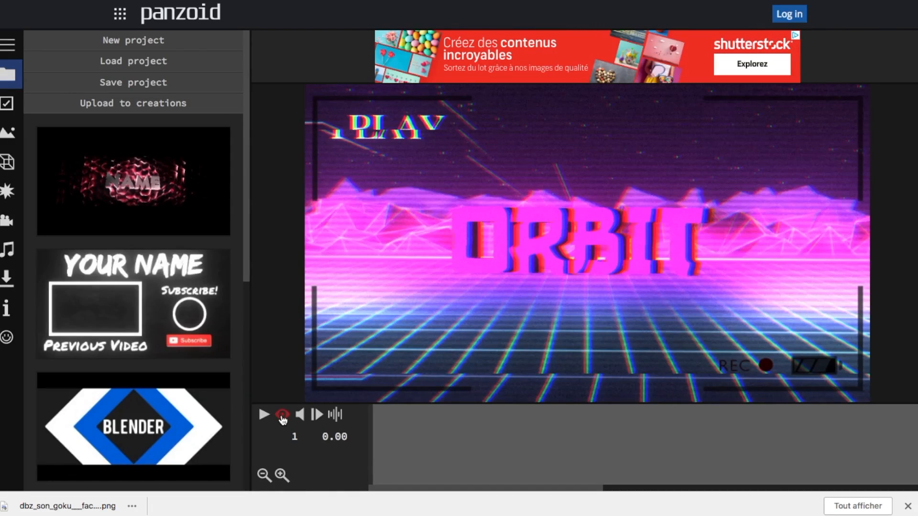
left_click(6, 162)
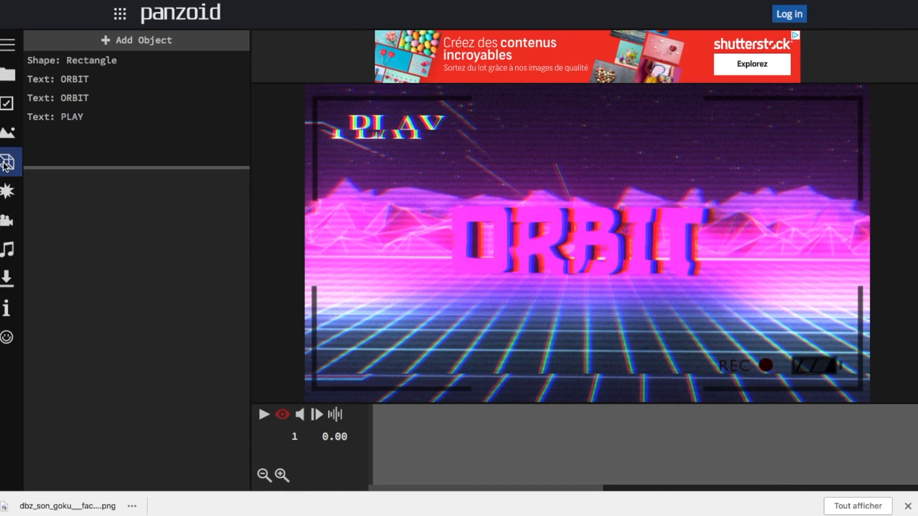
Replace the text of both ORBIT 3D text objects with the person's first name.
left_click(136, 63)
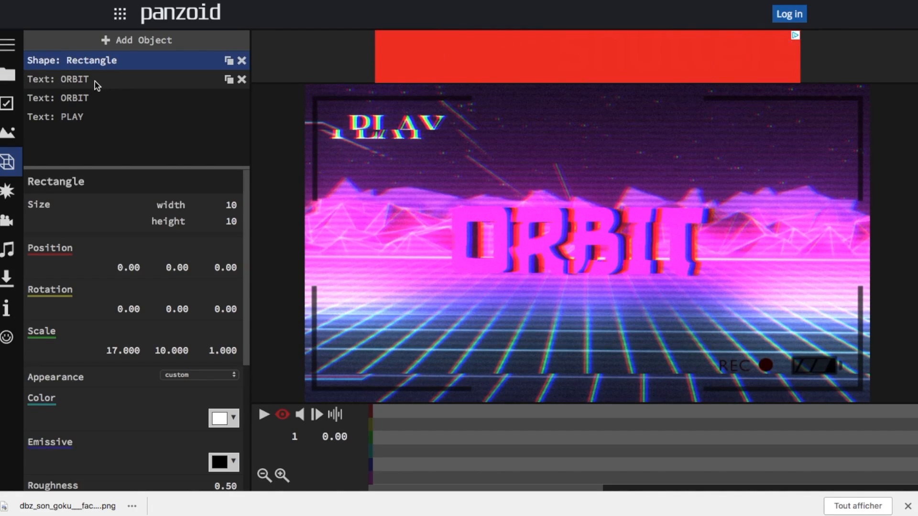
left_click(98, 81)
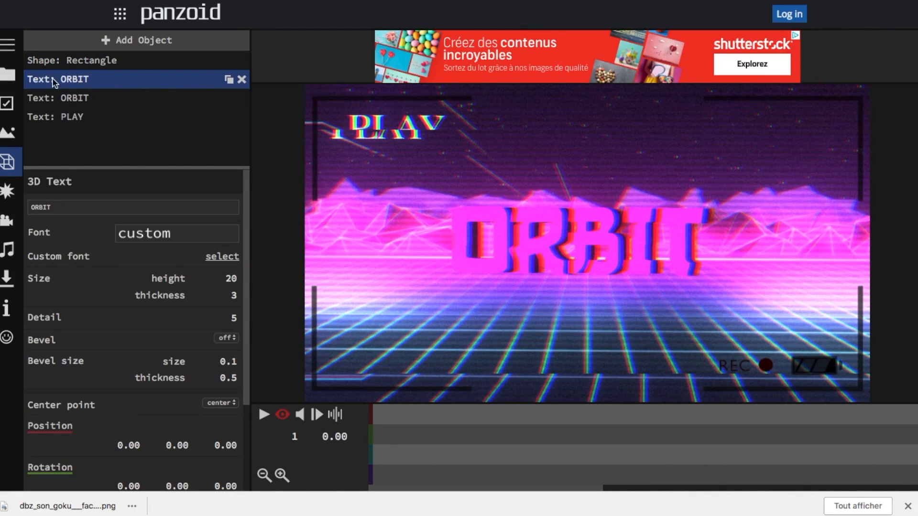
left_click_drag(60, 211, 7, 211)
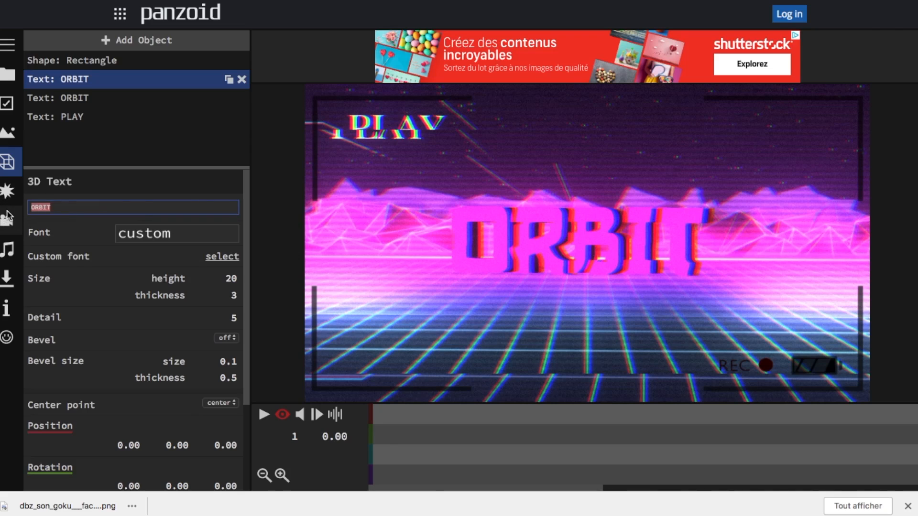
type("ANISS")
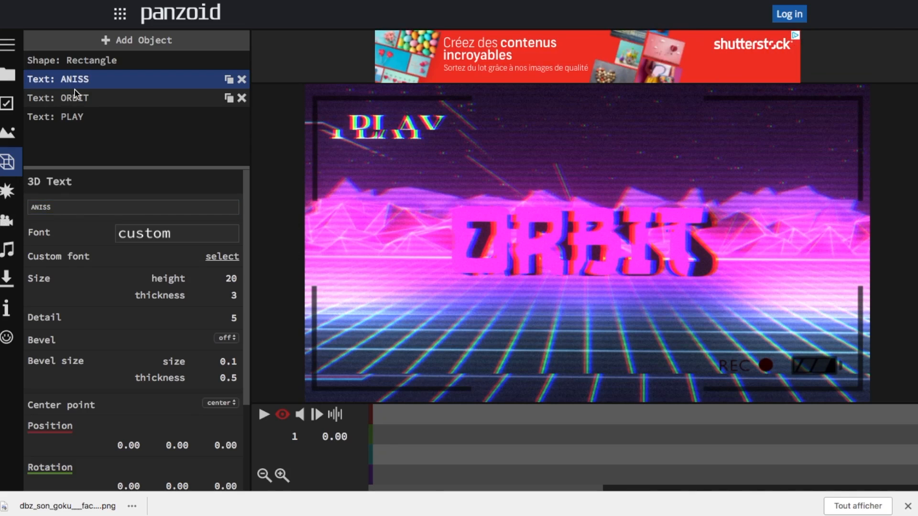
left_click(77, 97)
left_click_drag(56, 210, 28, 209)
type("ANISS")
key("Return")
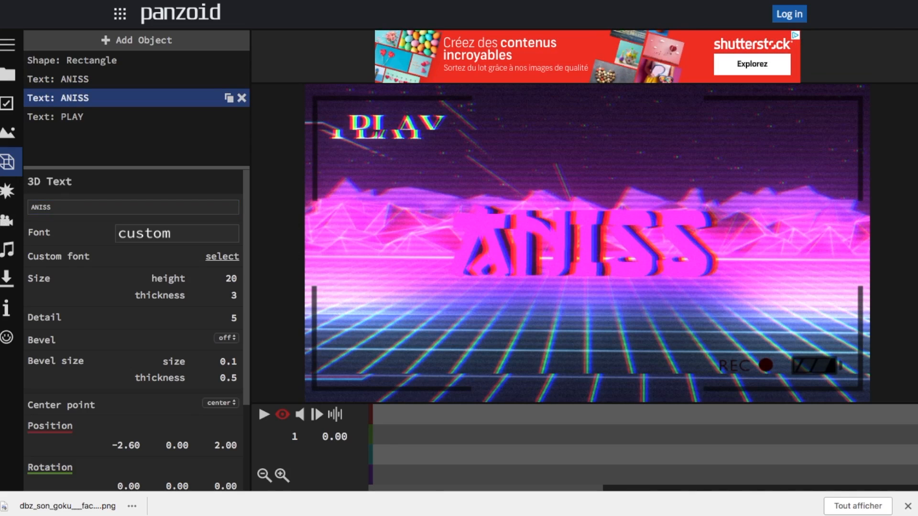
Change the PLAY text object so that it reads REC.
left_click(87, 120)
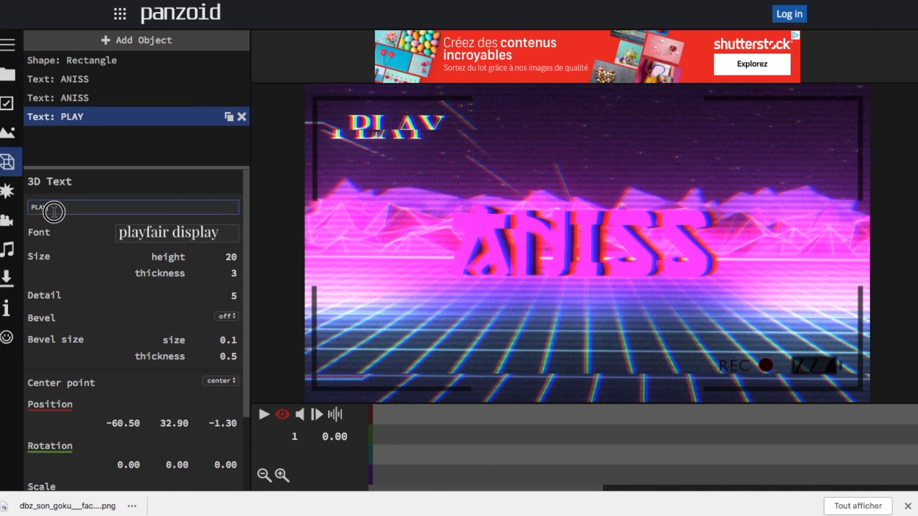
left_click_drag(55, 207, 29, 207)
type("EREC")
key("Return")
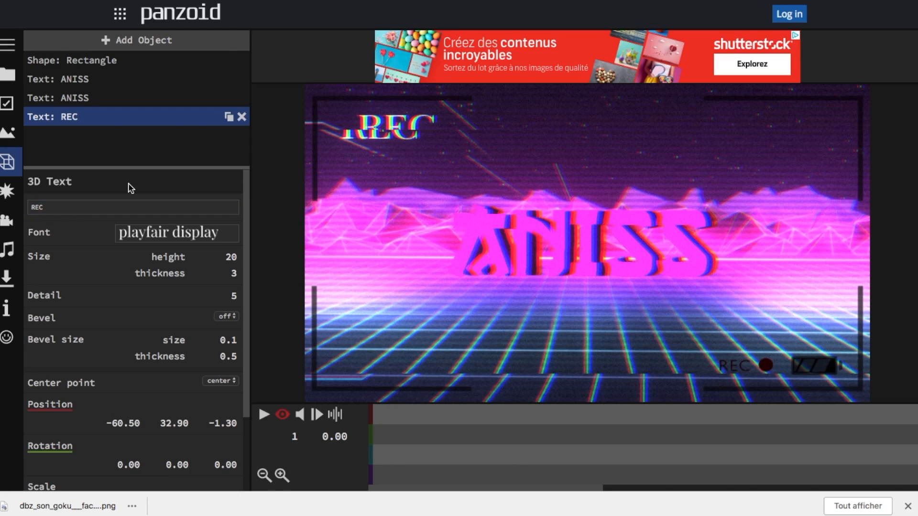
Scrub the timeline to frame 123, where the faint mirrored logo shows, and display the scene's effects list.
left_click_drag(572, 436, 664, 444)
scroll(663, 445, "right", 3)
left_click(665, 448)
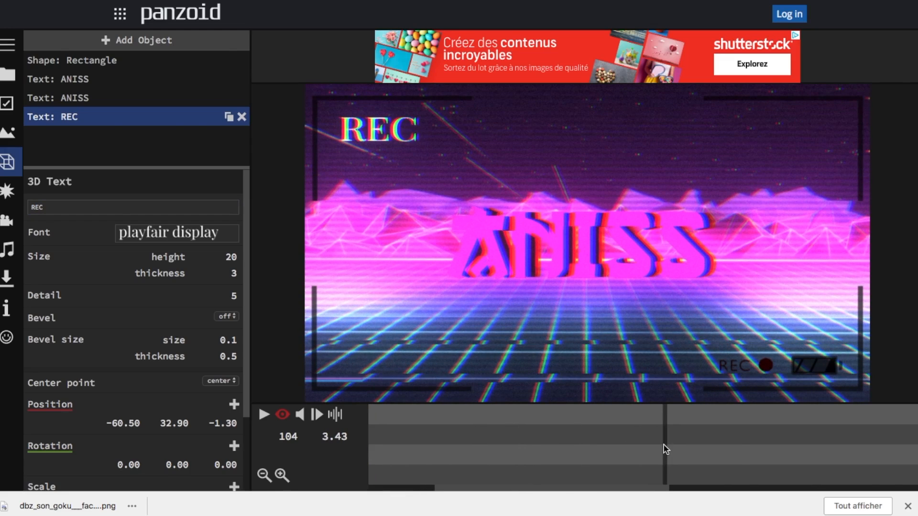
scroll(740, 458, "right", 3)
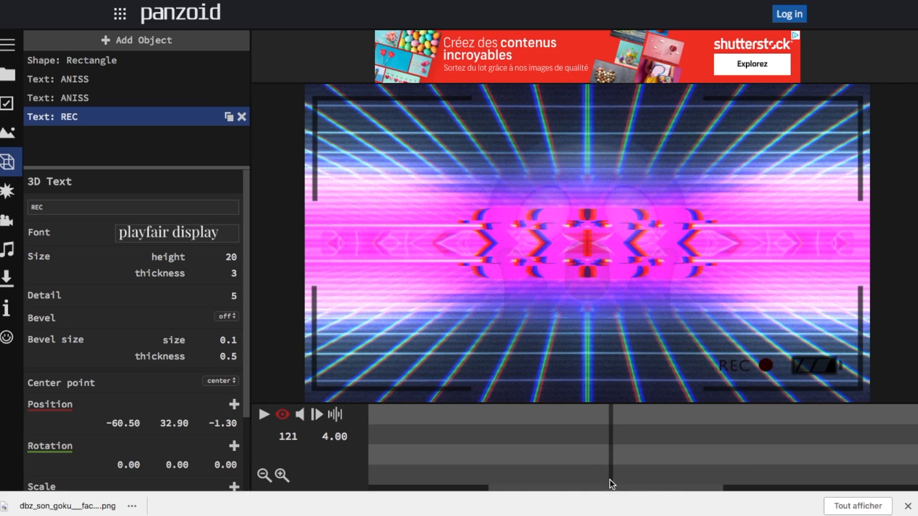
left_click_drag(608, 476, 615, 416)
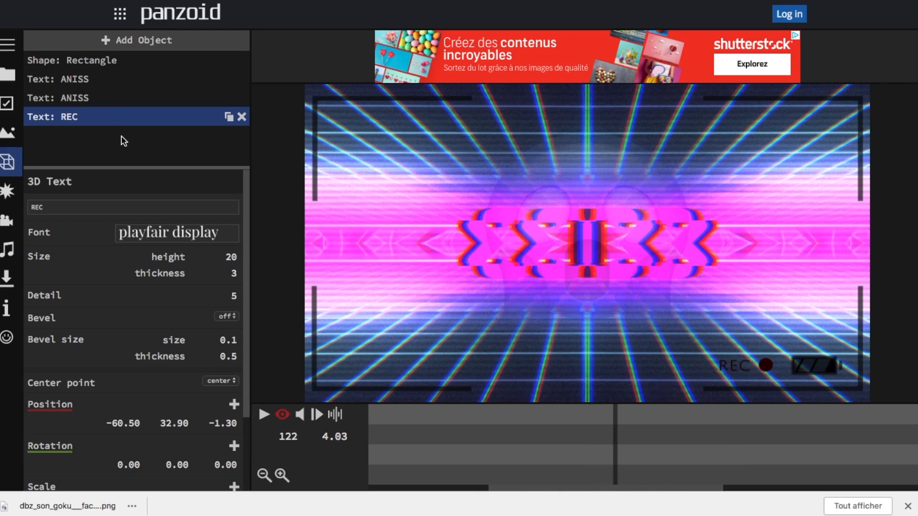
left_click(6, 200)
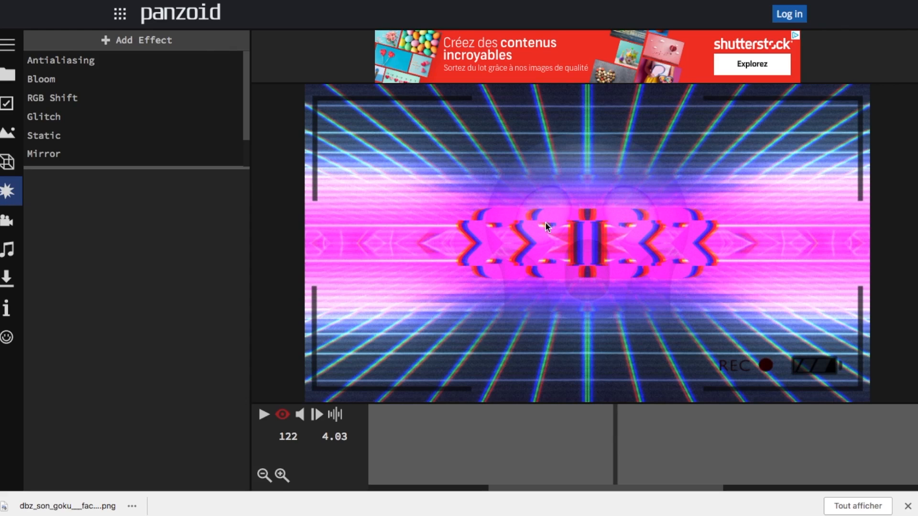
left_click(575, 421)
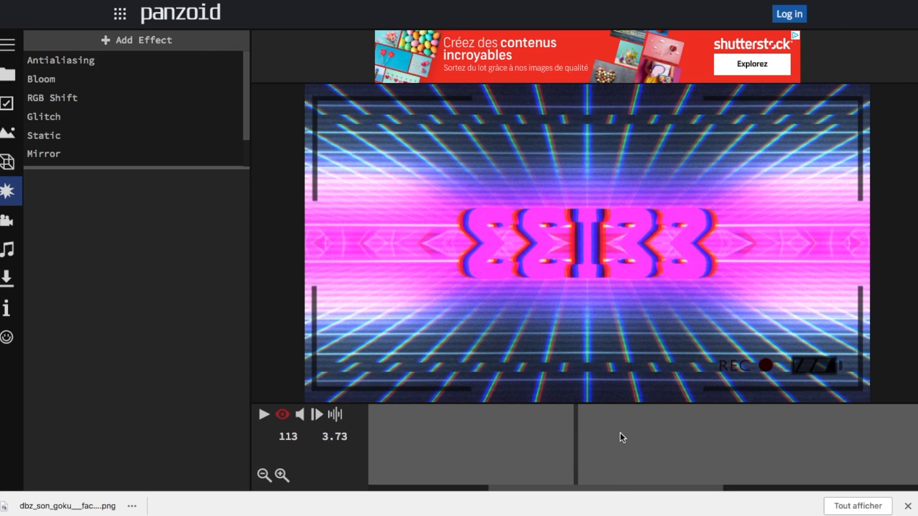
left_click(619, 433)
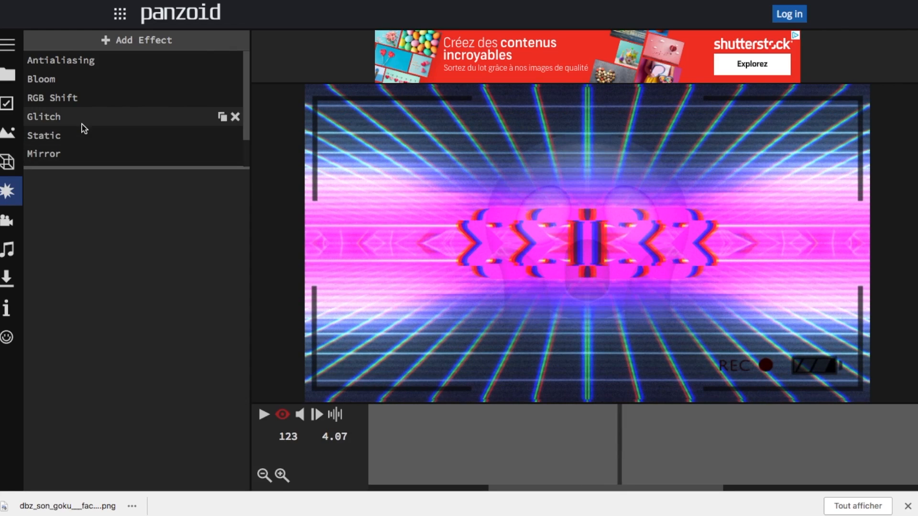
Compare the settings of the two Overlay effects and select the first one, which uses luminosity blending.
scroll(81, 127, "down", 1)
left_click(83, 139)
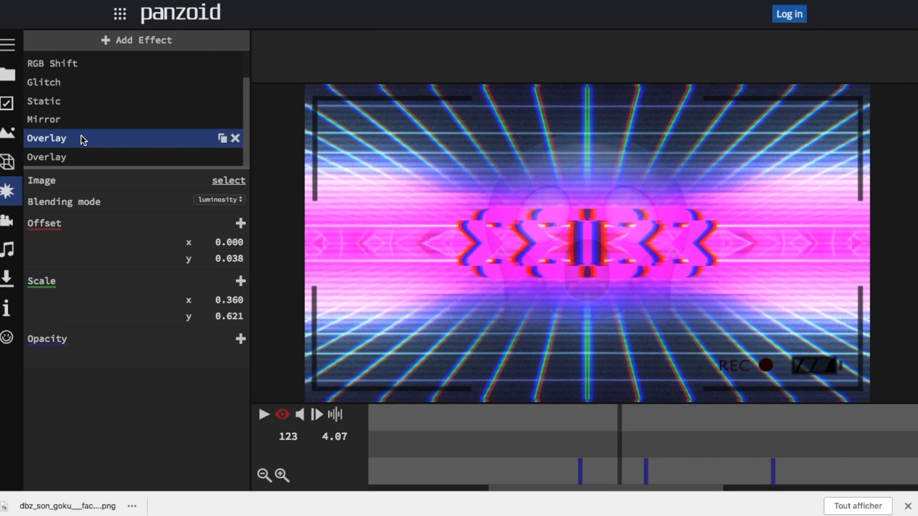
left_click(96, 161)
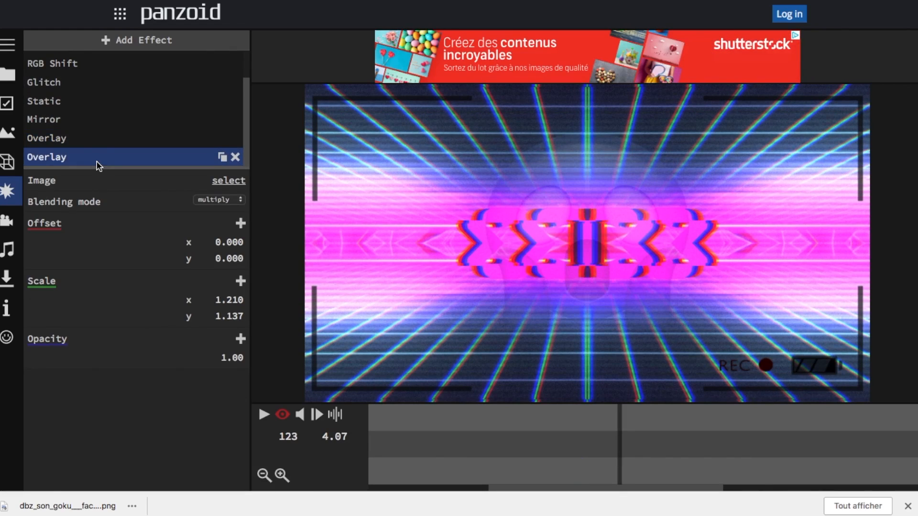
left_click(91, 144)
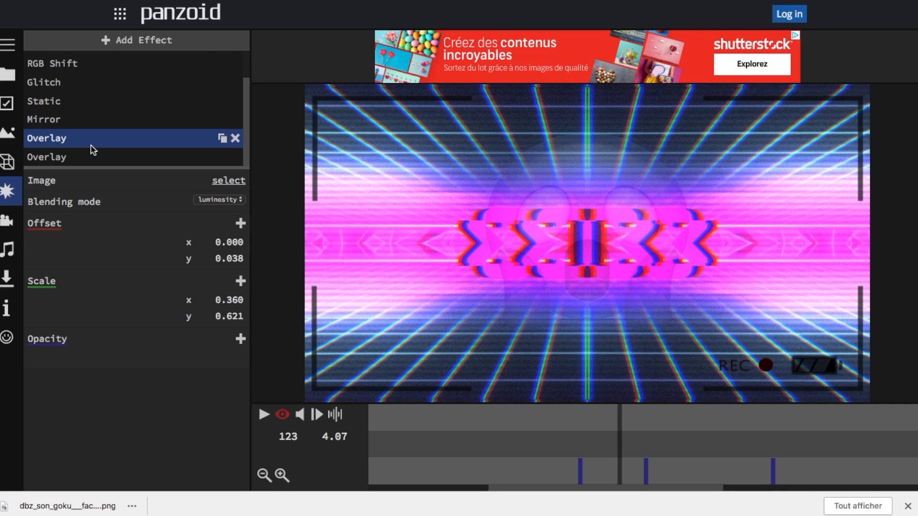
left_click(101, 161)
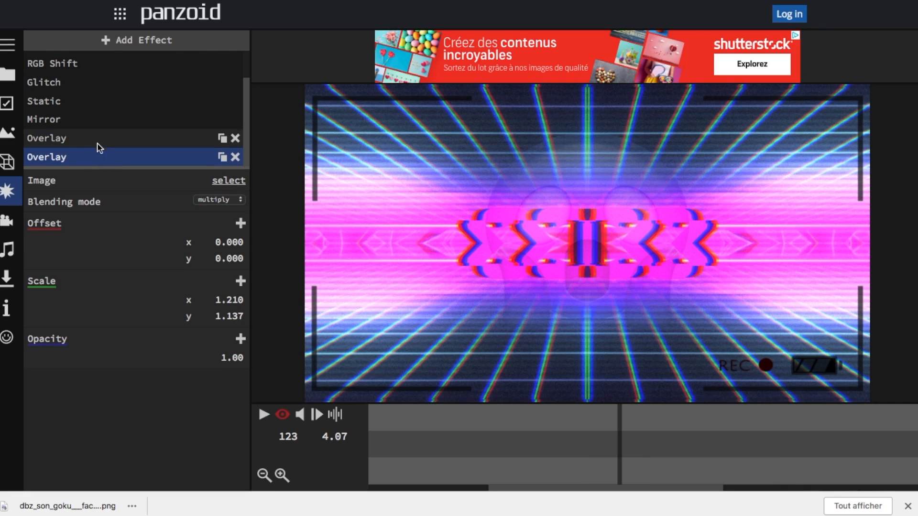
left_click(99, 146)
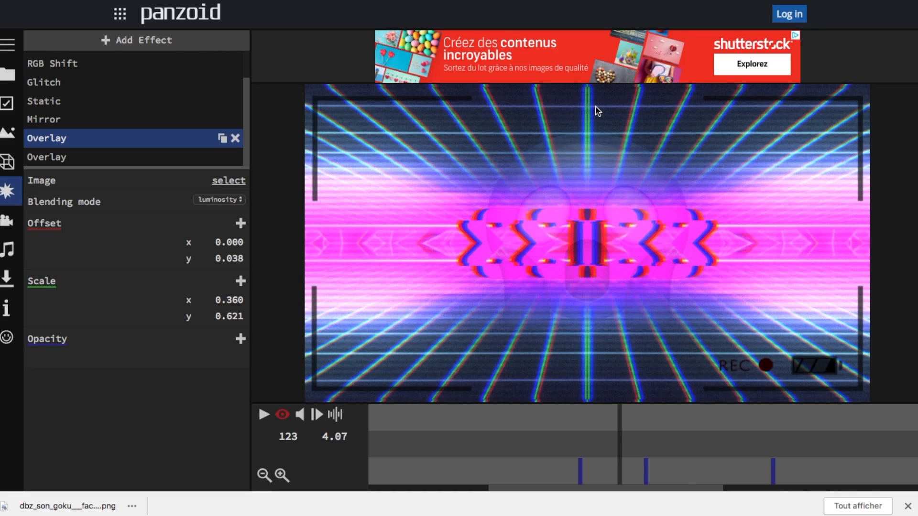
Try the normal, subtract and darken blending modes on the first Overlay effect, and set it to multiply.
left_click(210, 201)
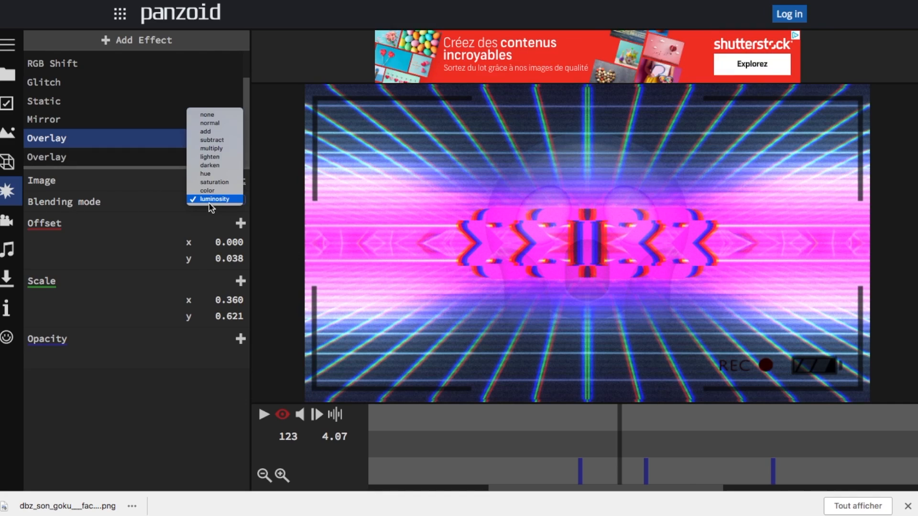
left_click(217, 123)
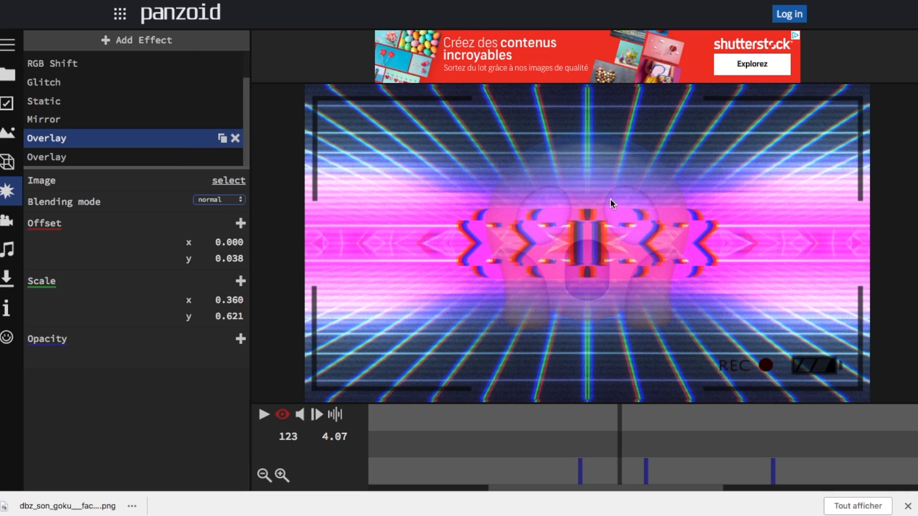
left_click(211, 202)
left_click(217, 216)
left_click(222, 197)
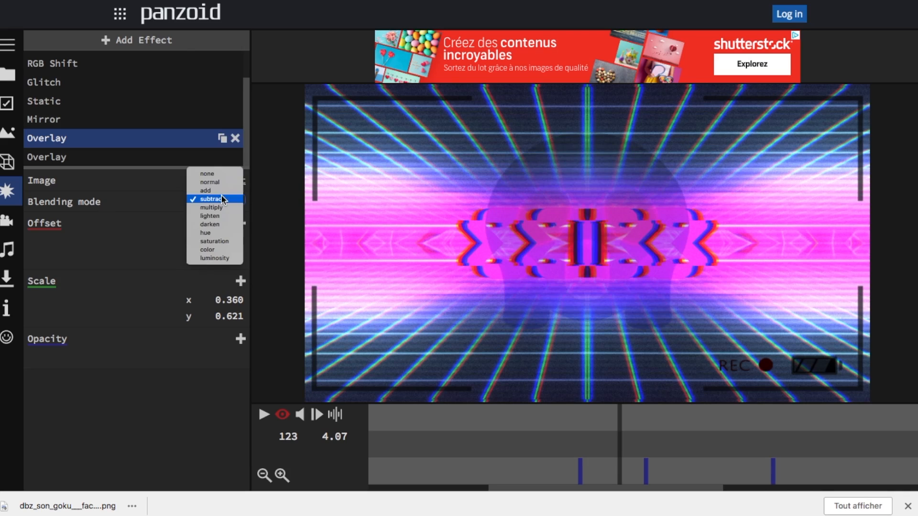
left_click(224, 225)
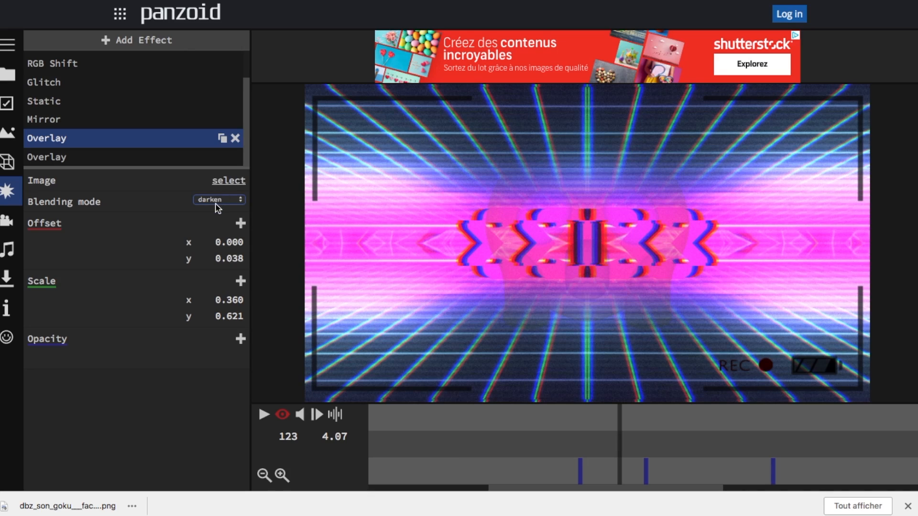
left_click(218, 205)
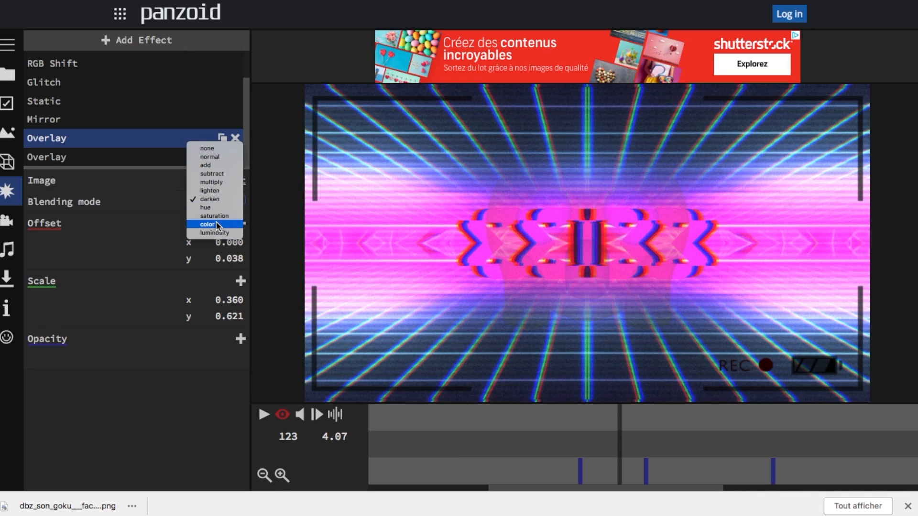
left_click(216, 182)
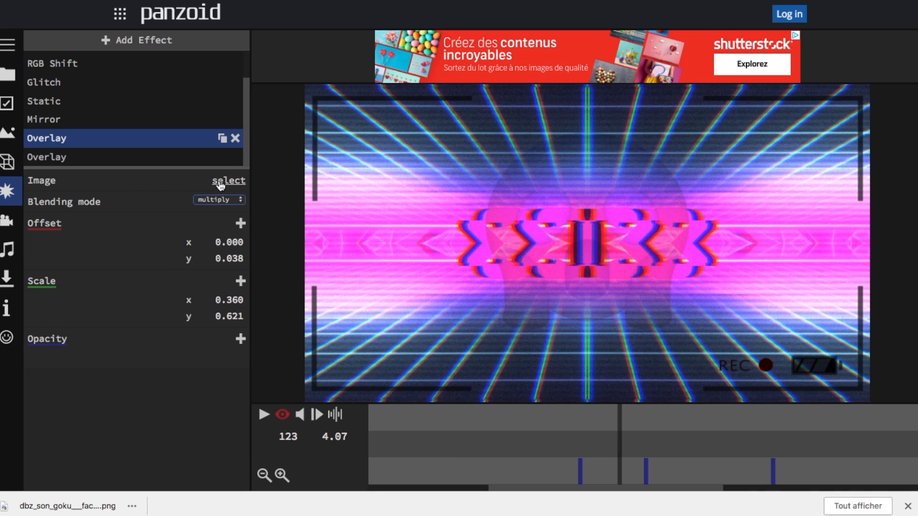
Replace the overlay's image with the Son Goku picture and set its offset to -0.008, 0.070 and its scale to 0.438, 0.658.
left_click(220, 186)
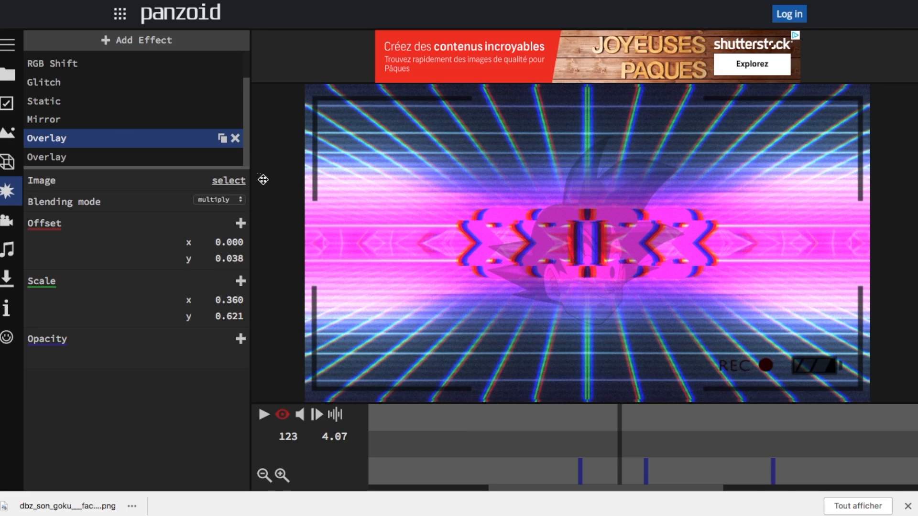
mouse_move(217, 240)
left_mouse_down()
mouse_move(232, 238)
mouse_move(218, 242)
mouse_move(234, 247)
mouse_move(226, 248)
mouse_move(233, 267)
mouse_move(236, 258)
mouse_move(222, 255)
left_mouse_up()
left_click(234, 240)
left_click_drag(219, 300, 270, 298)
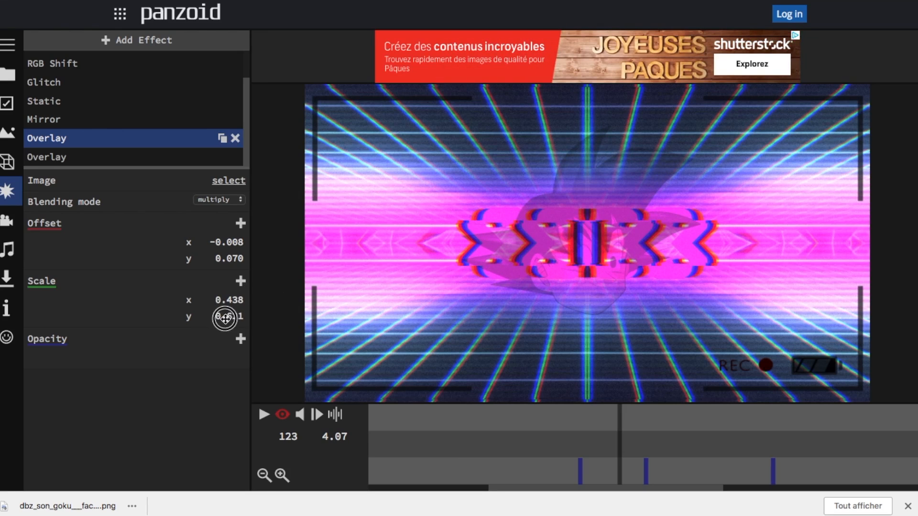
mouse_move(225, 318)
left_mouse_down()
mouse_move(213, 313)
mouse_move(271, 315)
mouse_move(242, 316)
left_mouse_up()
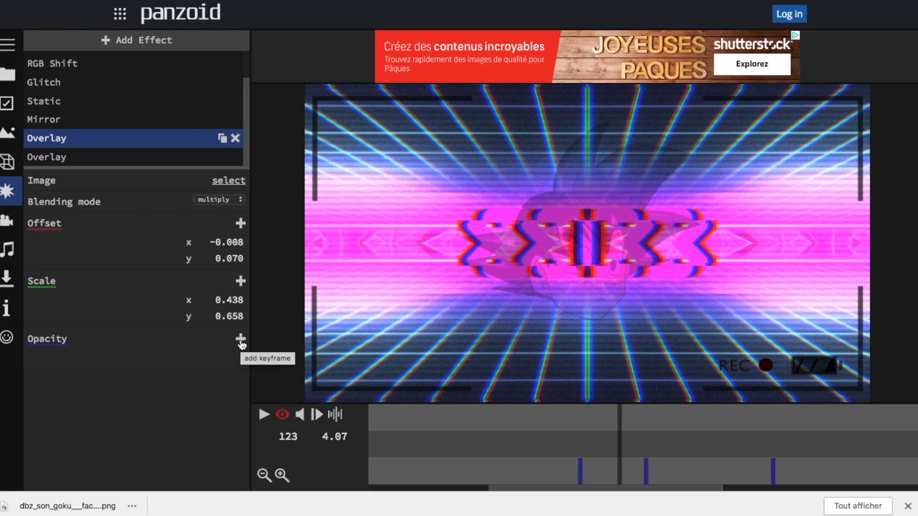
Try the normal, add, subtract, multiply, saturation and color blending modes on the Son Goku overlay.
left_click(220, 201)
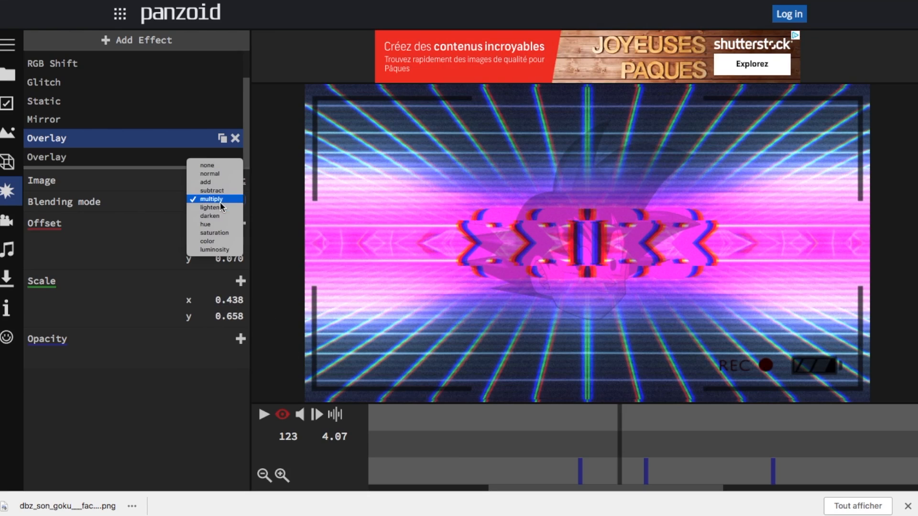
left_click(212, 174)
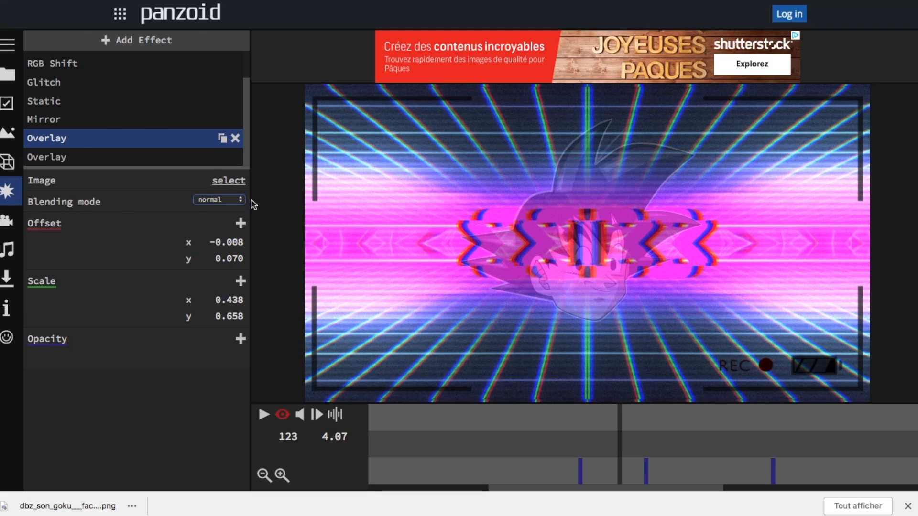
left_click(234, 197)
left_click(220, 208)
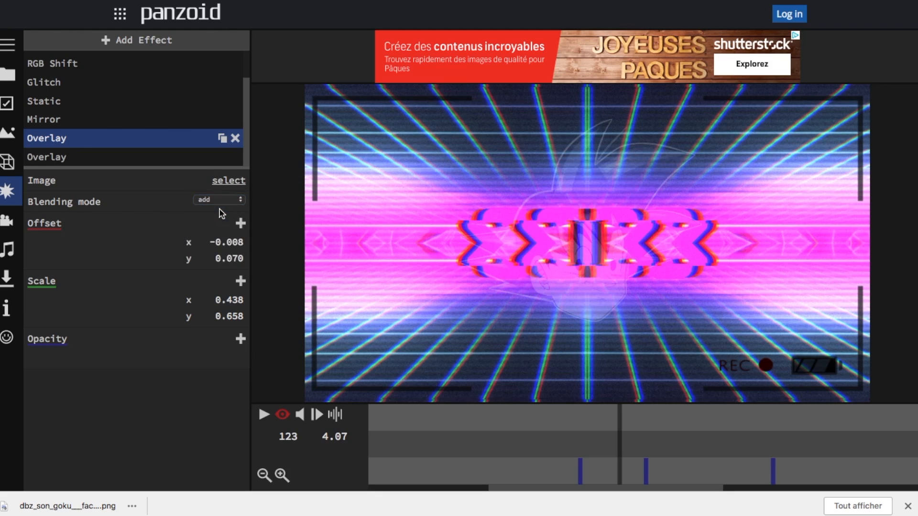
left_click(212, 199)
left_click(212, 207)
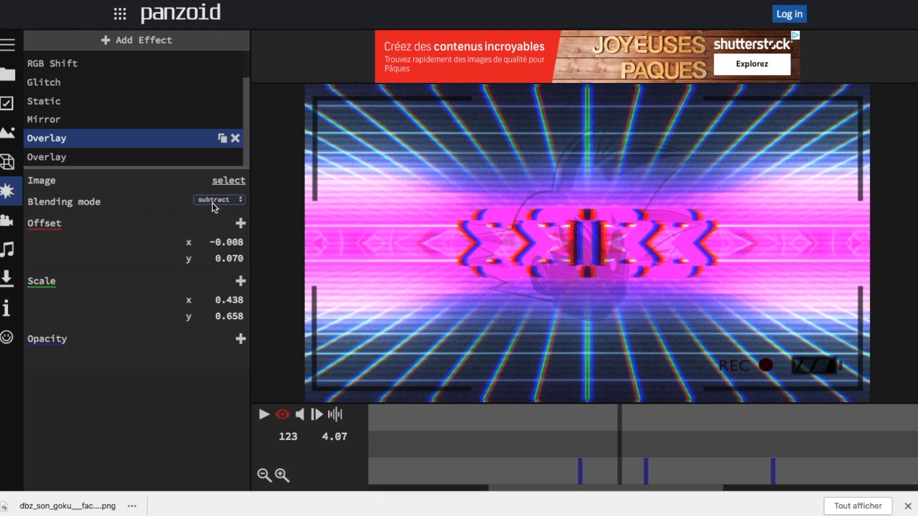
left_click(211, 199)
left_click(211, 208)
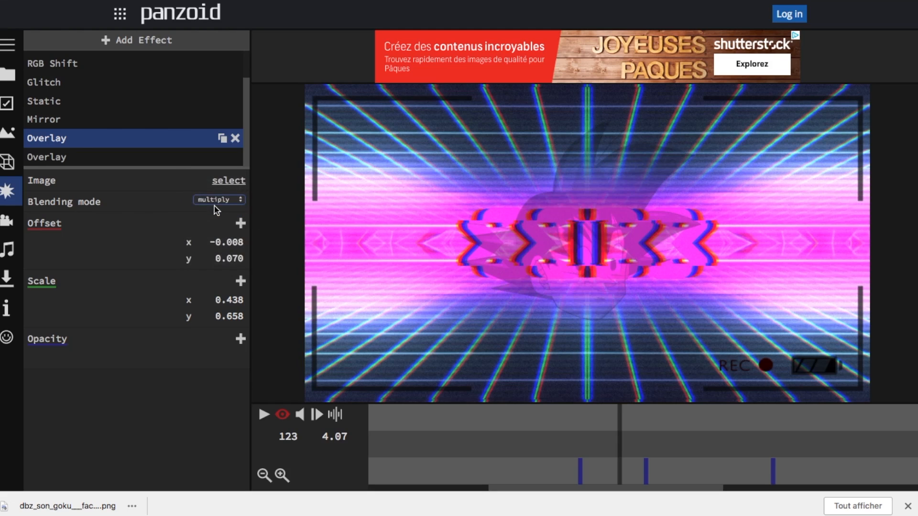
left_click(217, 202)
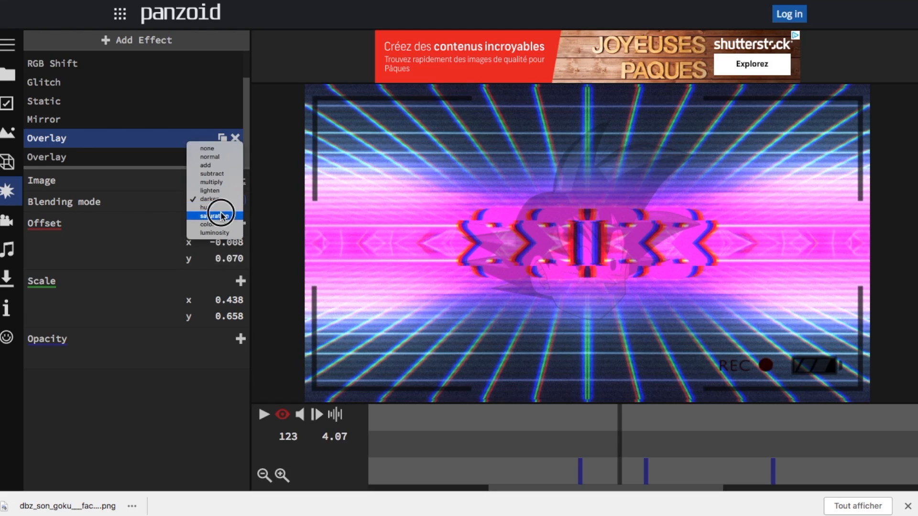
left_click(215, 216)
left_click(221, 201)
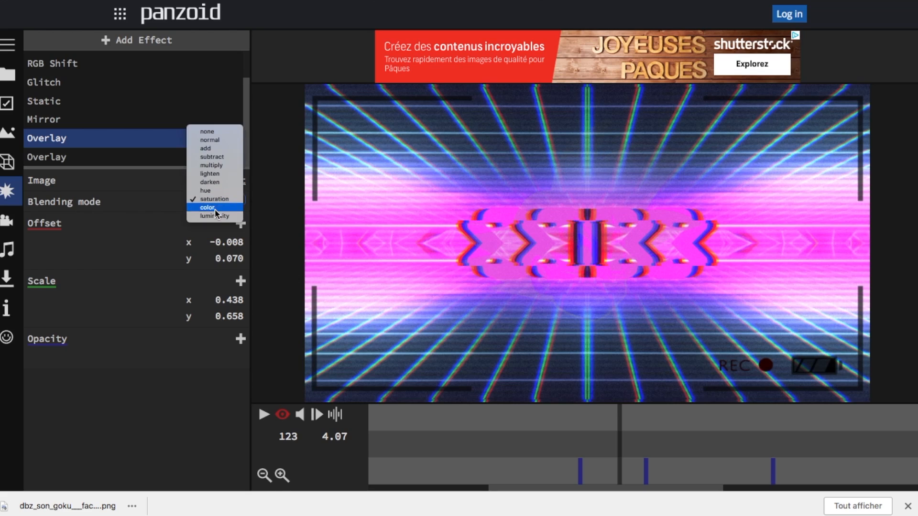
left_click(214, 208)
left_click(217, 200)
left_click(223, 156)
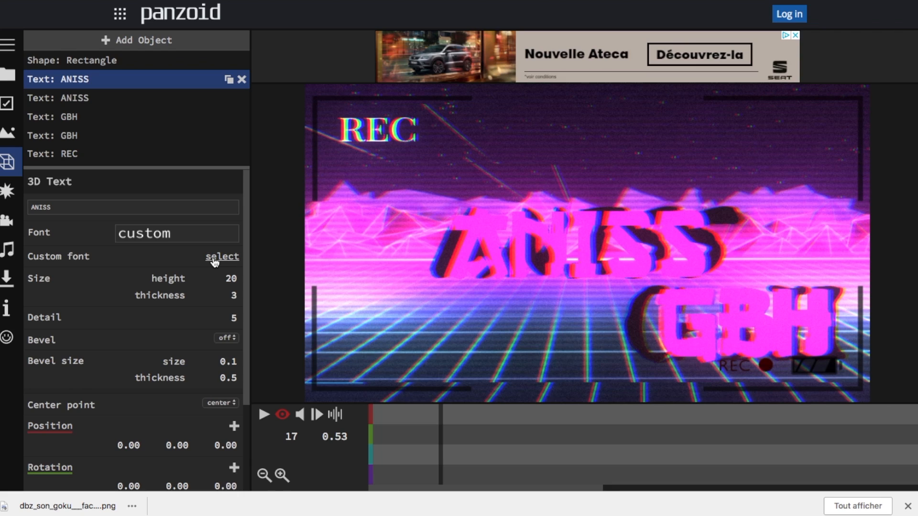
scroll(178, 313, "down", 3)
scroll(178, 313, "up", 3)
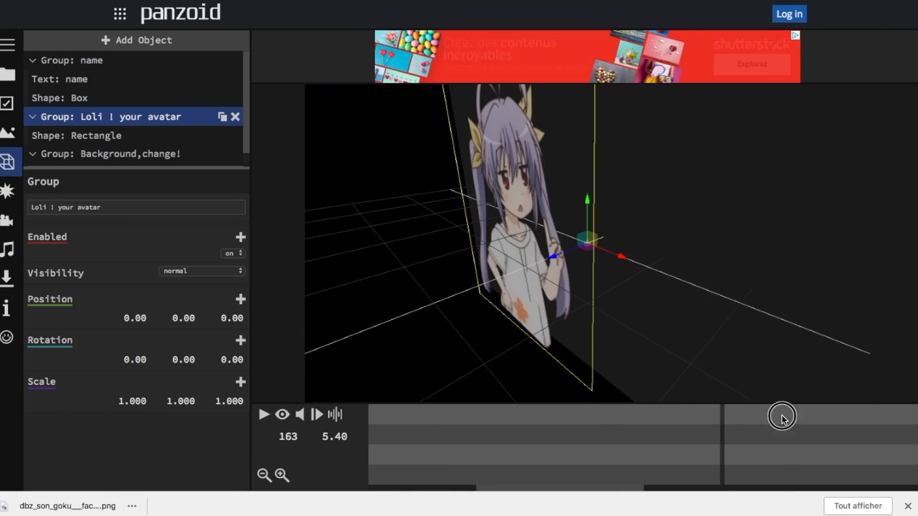
Switch the avatar template's viewport to the camera preview and move the playhead to frame 184.
left_click(782, 417)
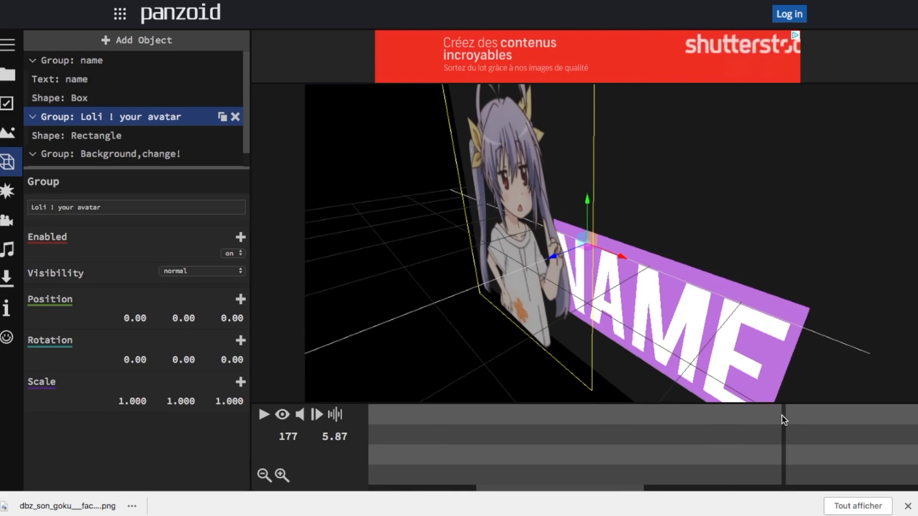
left_click(282, 415)
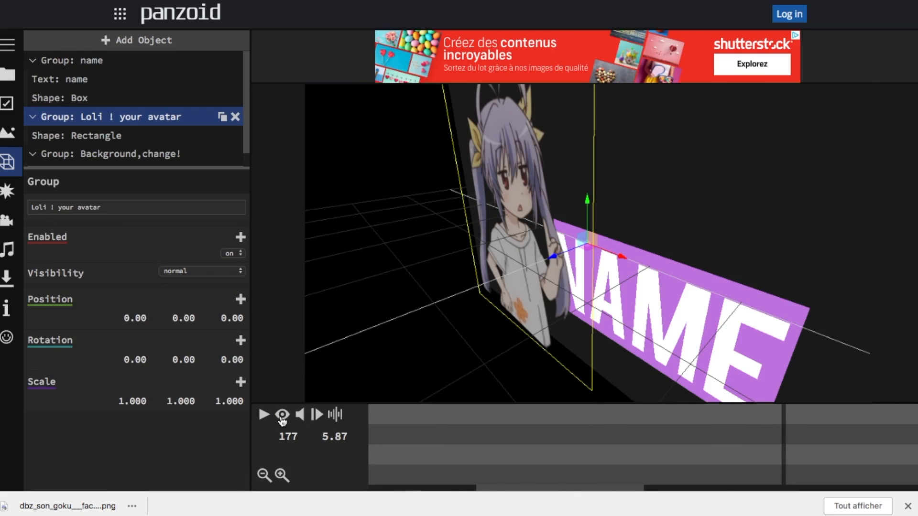
left_click(814, 460)
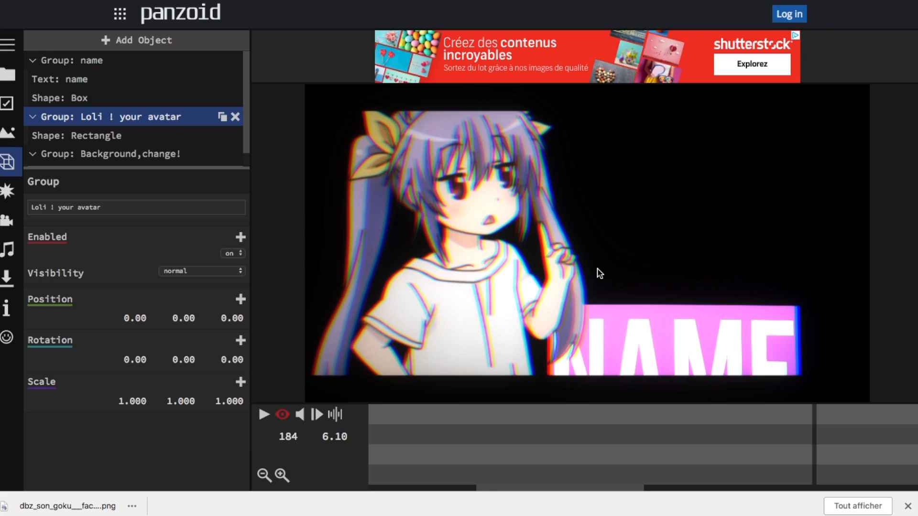
Try transparency off on the rectangle in the avatar group, and switch it back on.
left_click(119, 140)
scroll(174, 362, "down", 4)
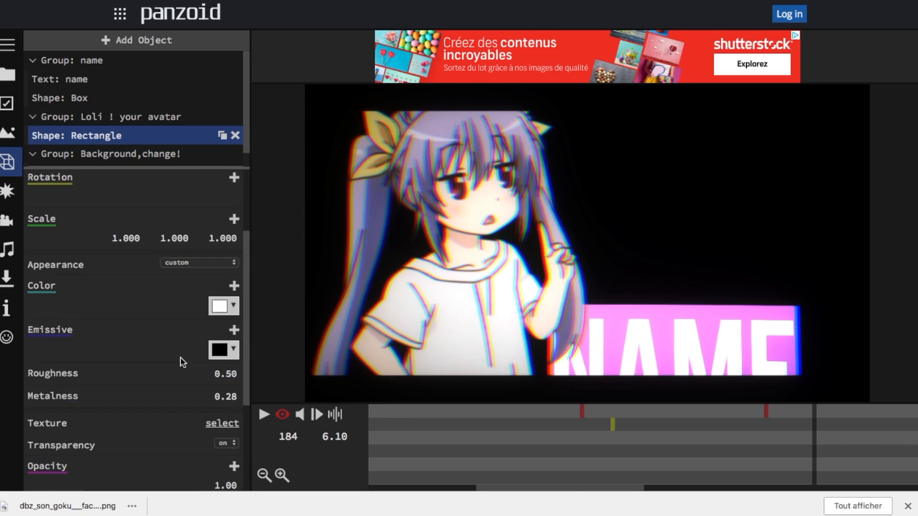
scroll(183, 362, "down", 2)
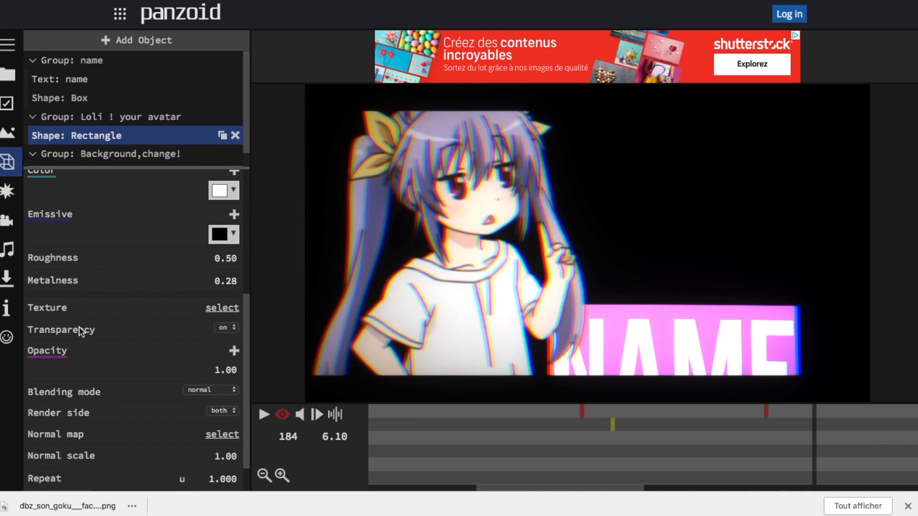
left_click(226, 327)
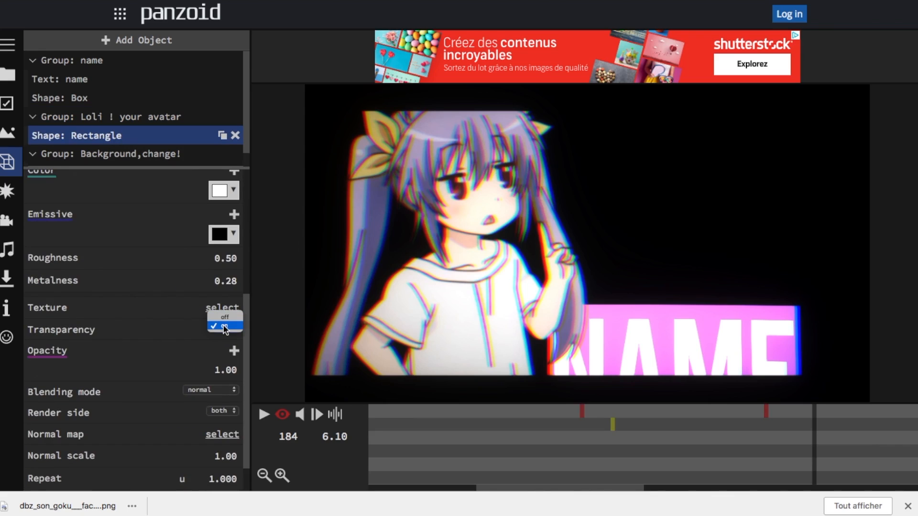
left_click(225, 327)
left_click(225, 329)
left_click(225, 319)
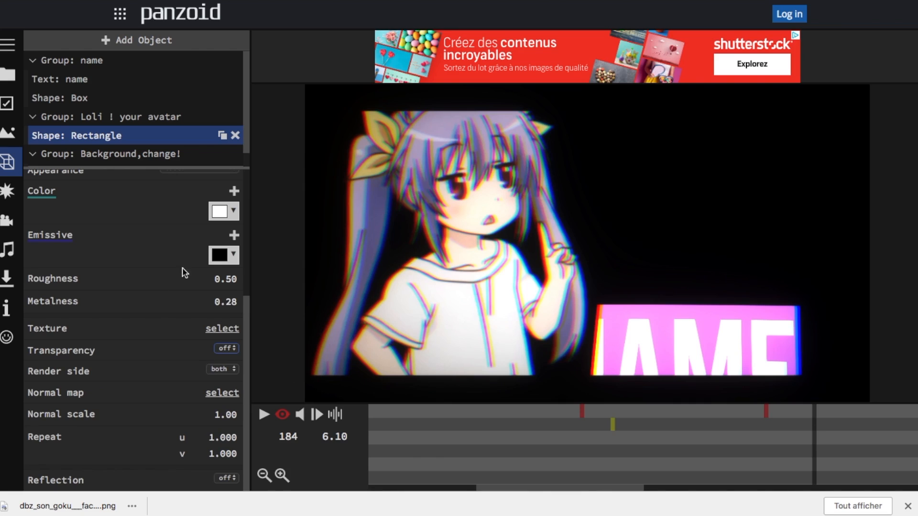
left_click(226, 349)
left_click(231, 361)
Set the appearance of the box in the "Background,change!" group to image and load the blue background JPG as its picture.
left_click(146, 148)
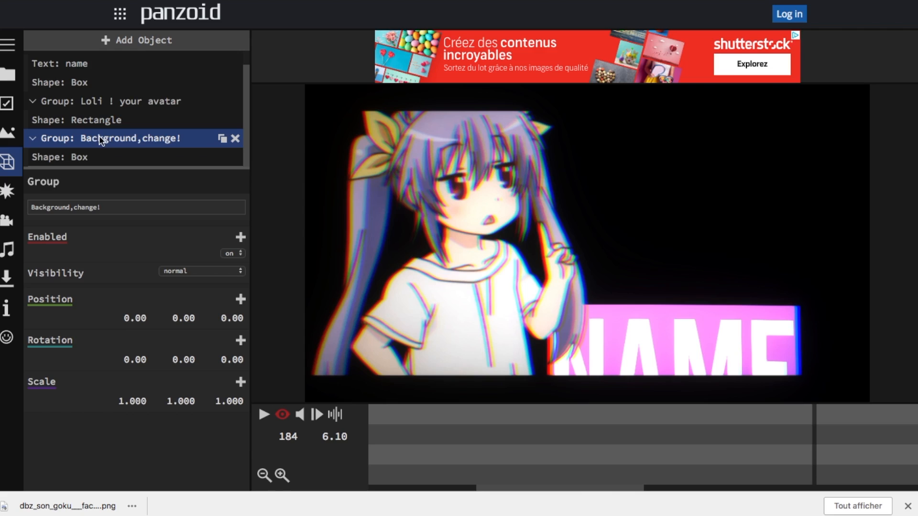
left_click(122, 157)
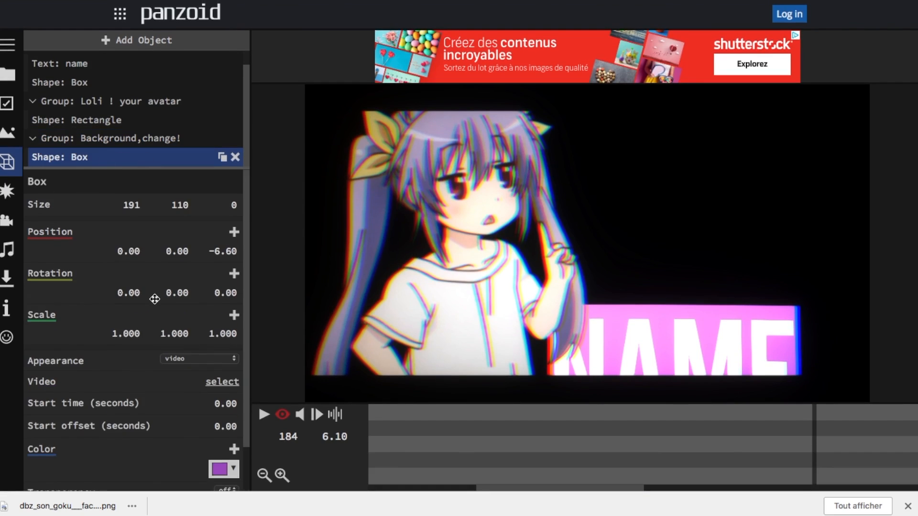
scroll(154, 298, "down", 1)
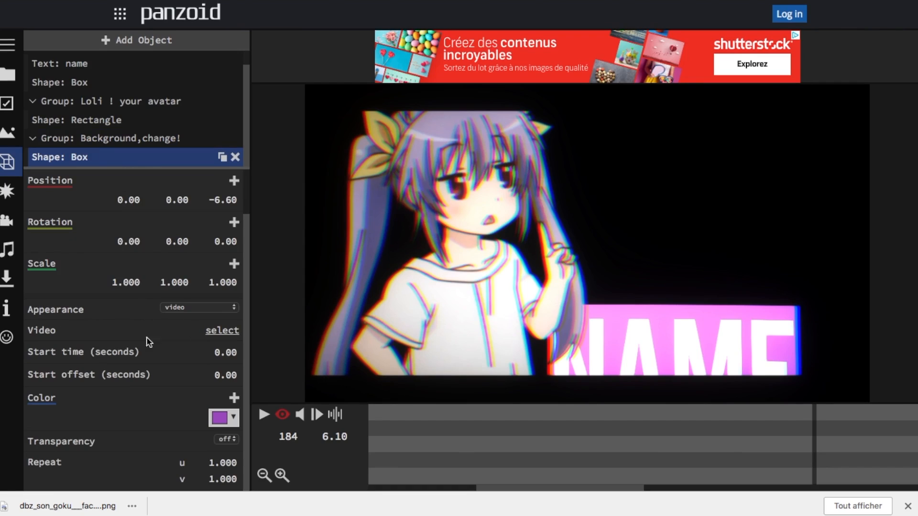
left_click(194, 307)
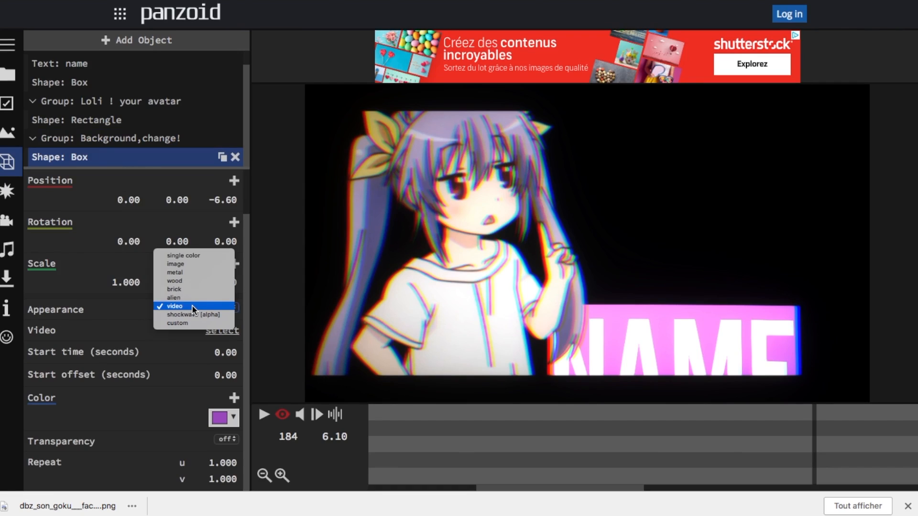
left_click(191, 268)
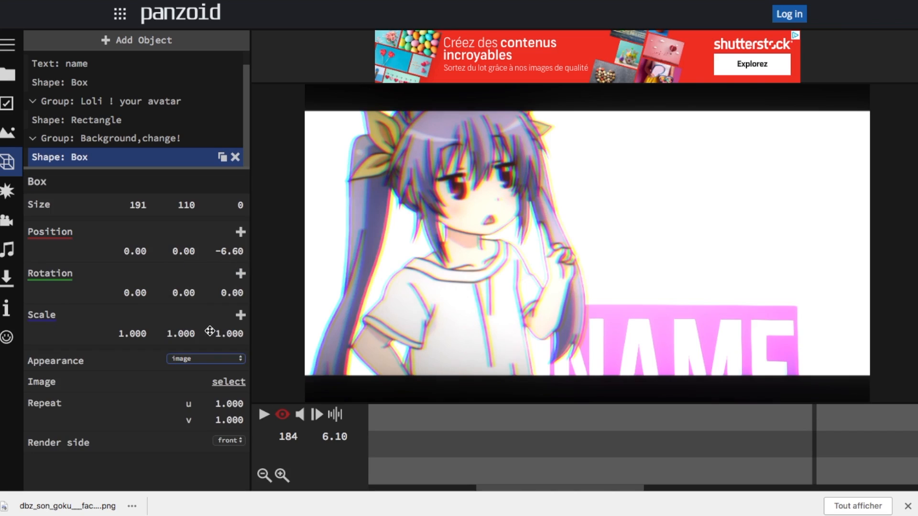
left_click(229, 382)
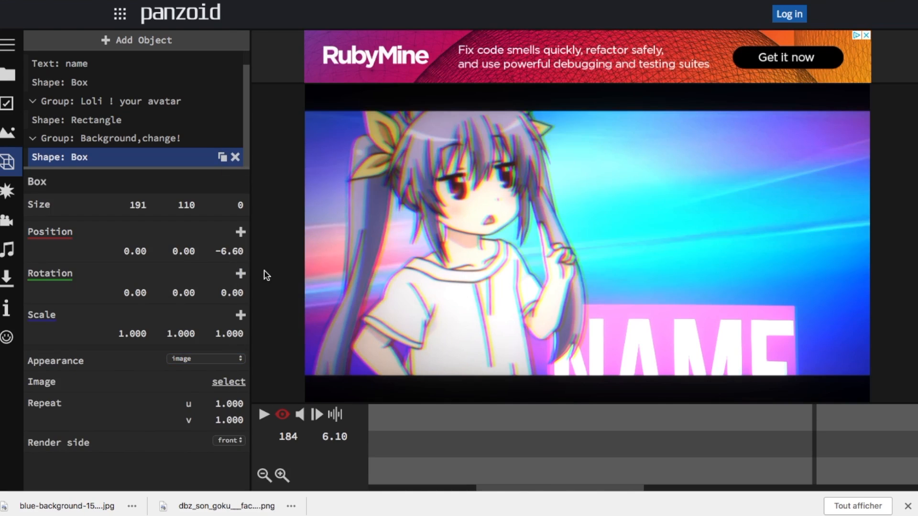
Play the intro with the new background image and pause it at frame 257.
left_click(386, 442)
key("space")
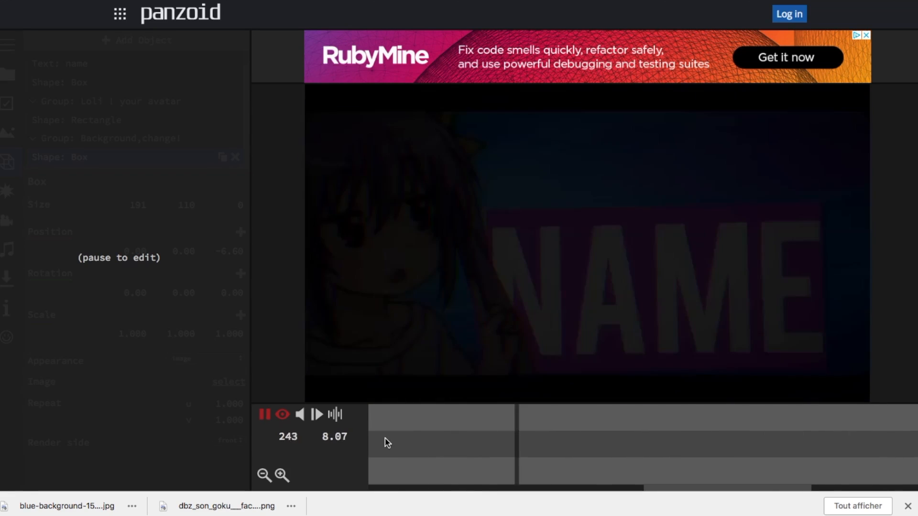
key("space")
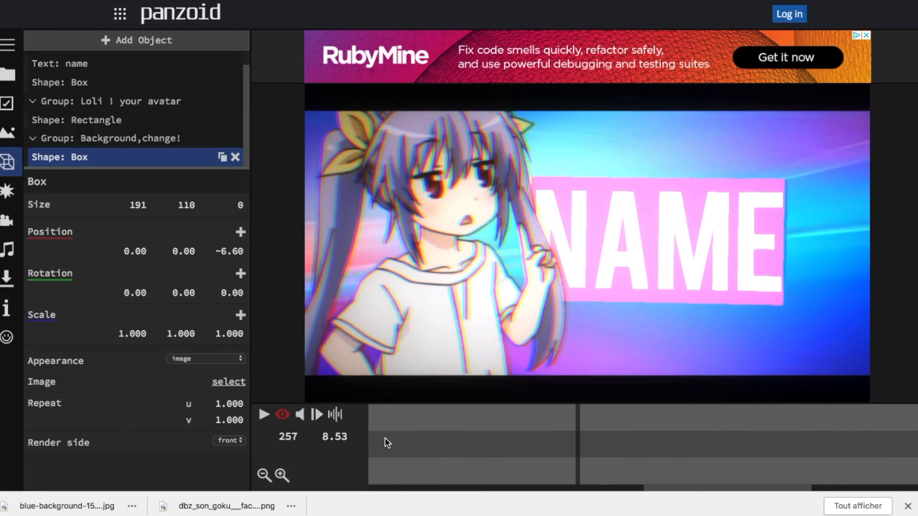